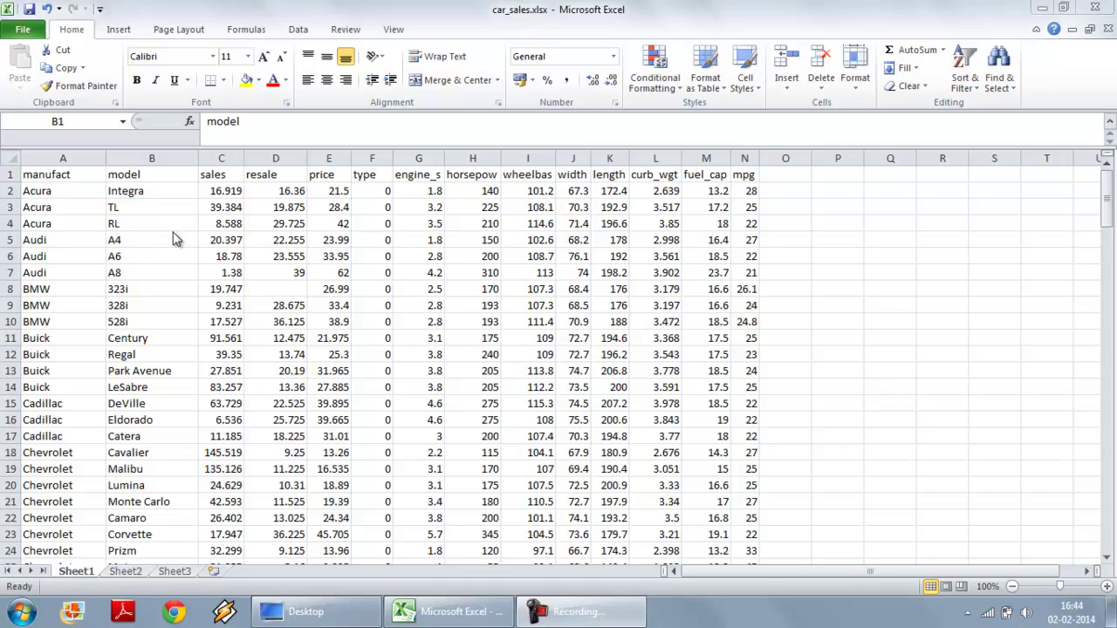
Open the Excel Add-ins manager from the program options and accept the Analysis ToolPak as an enabled add-in
click(22, 31)
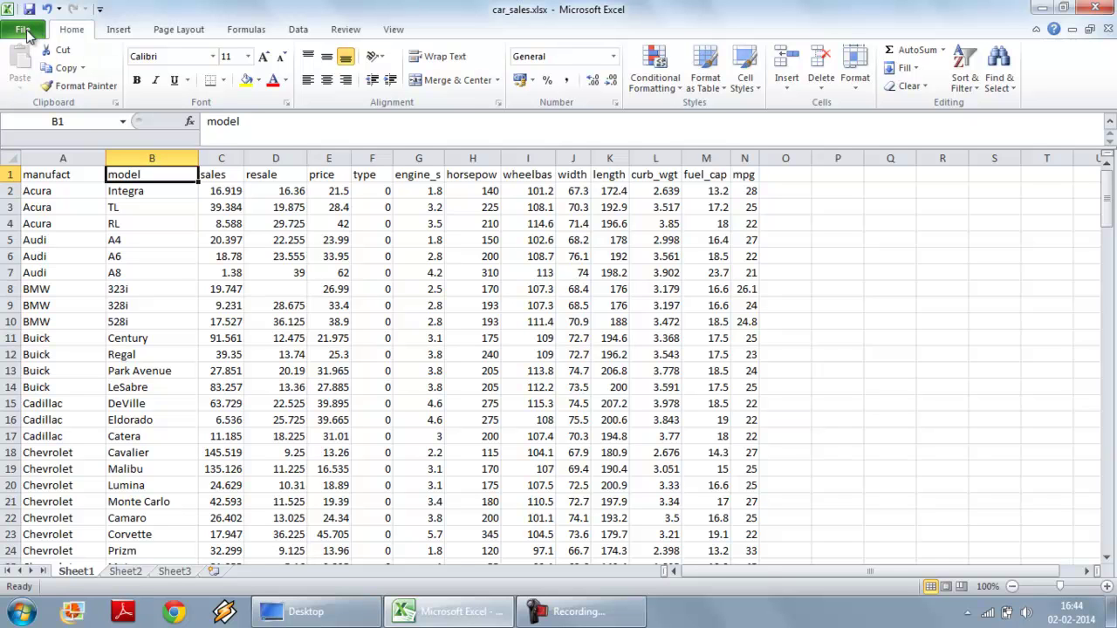
click(23, 32)
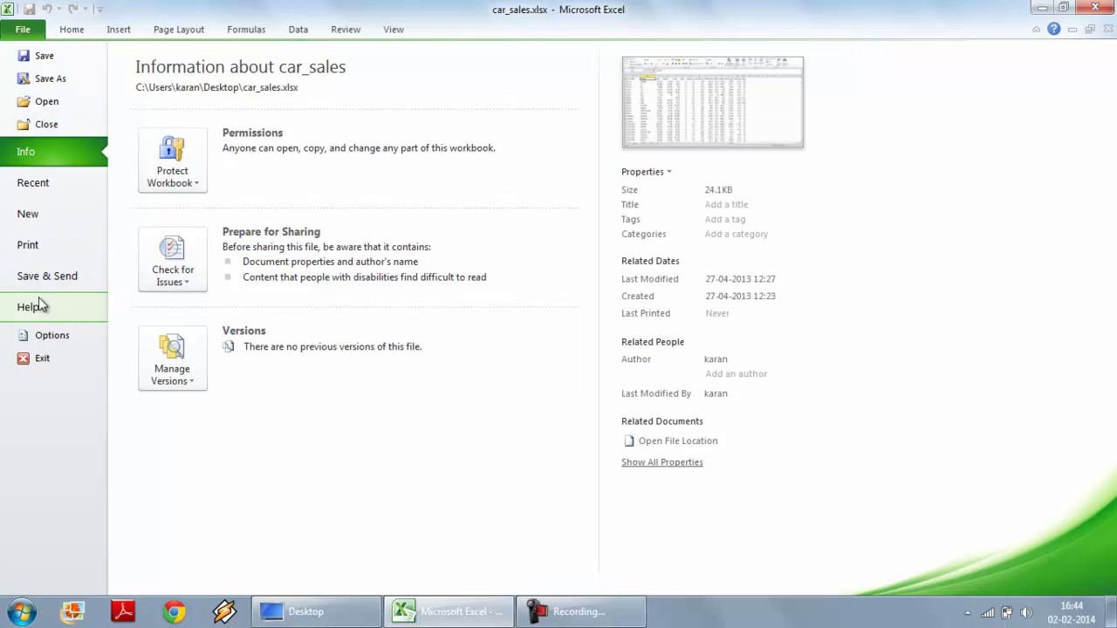
click(52, 337)
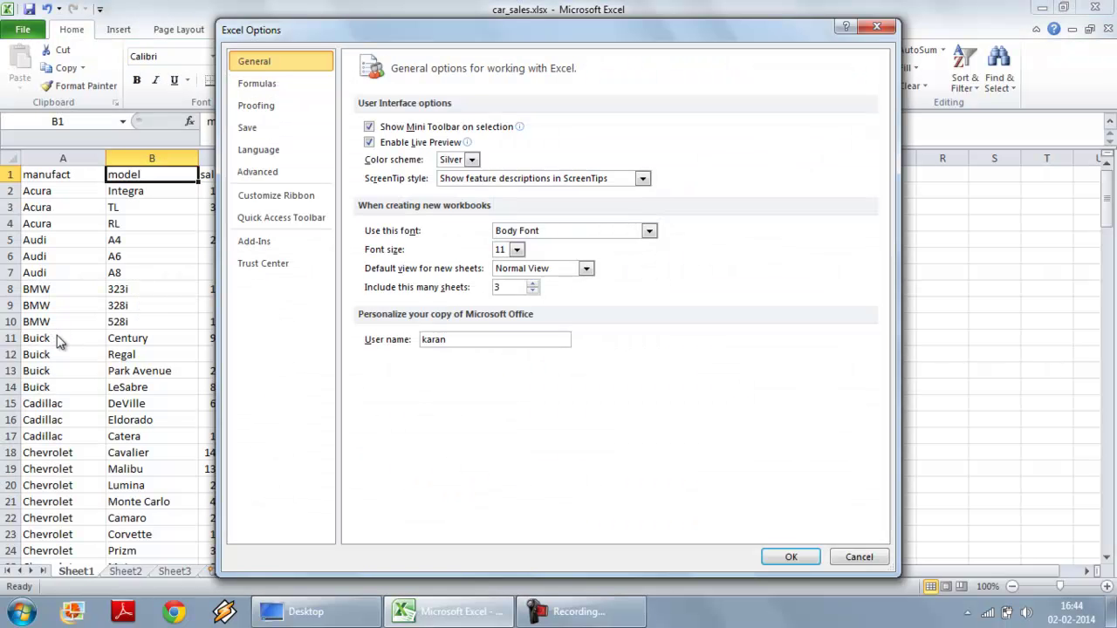
click(259, 252)
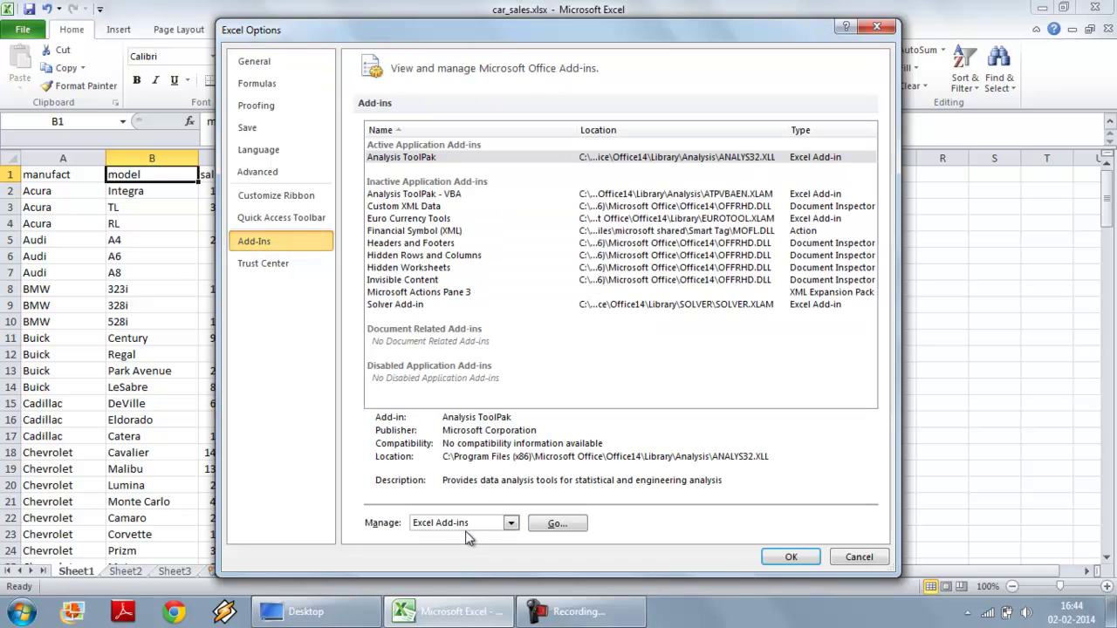
click(558, 524)
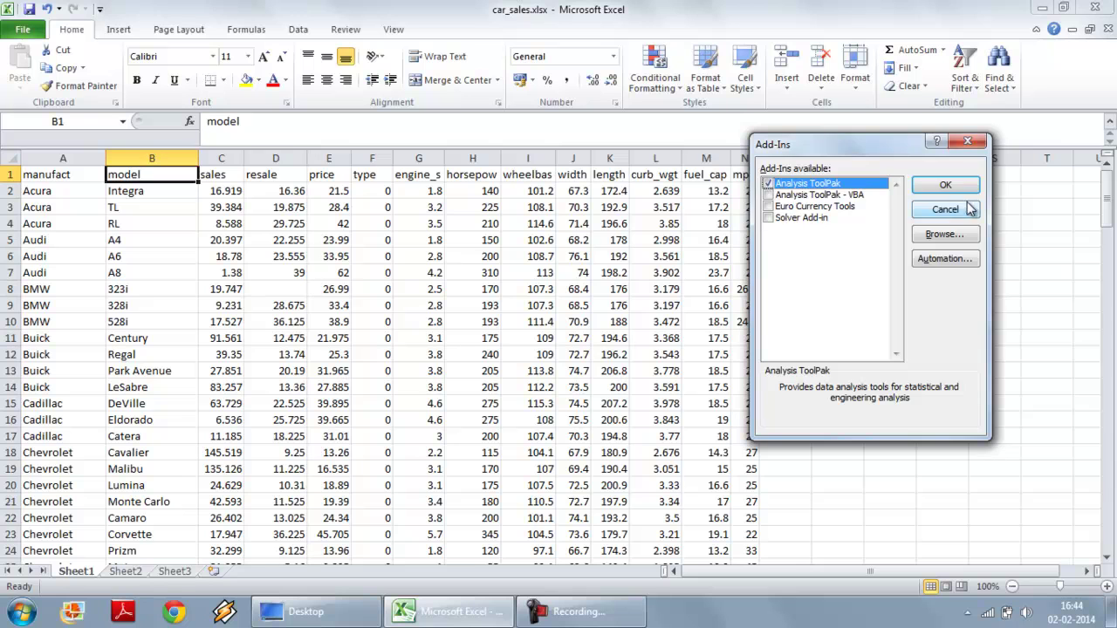
click(945, 185)
Look through the available Data Analysis tools, including Regression, and close the list without running any of them
click(298, 29)
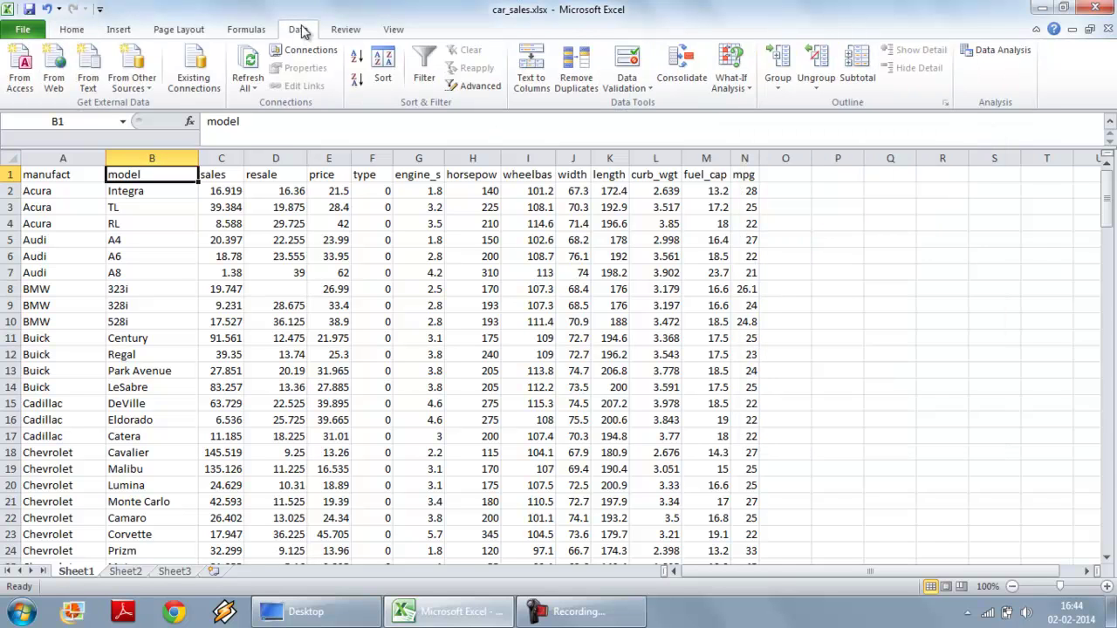
click(1001, 52)
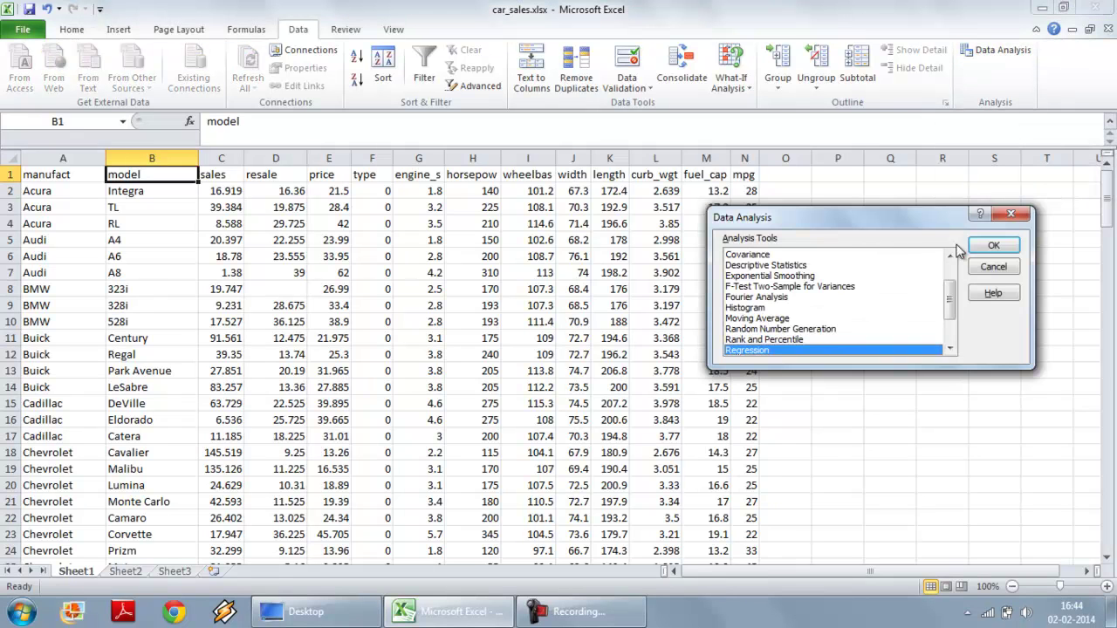
scroll(947, 297, up, 3)
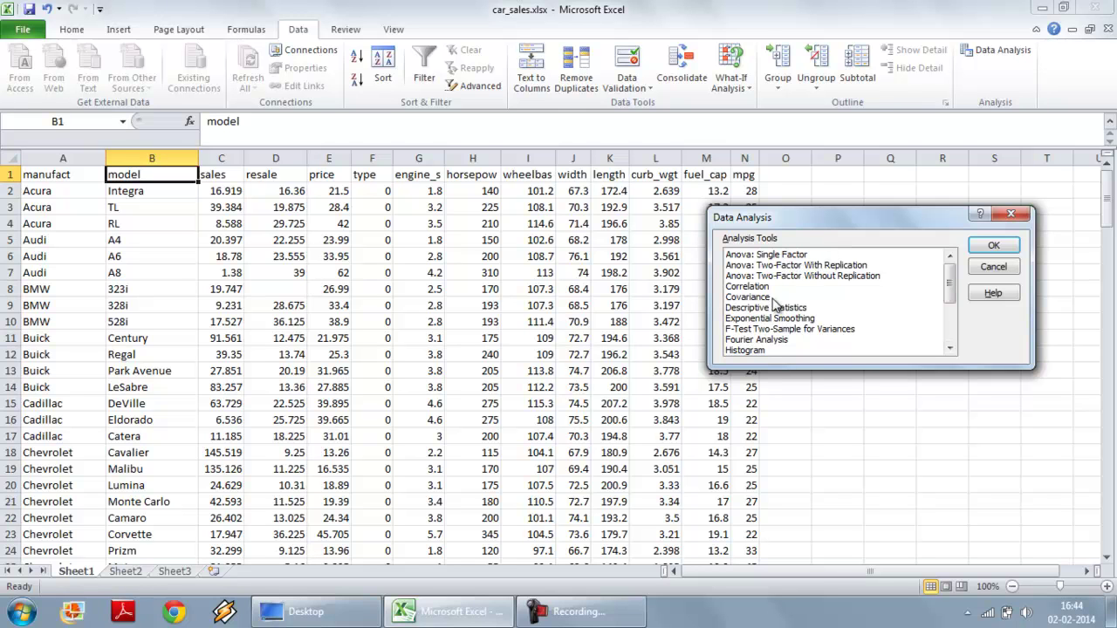
click(952, 328)
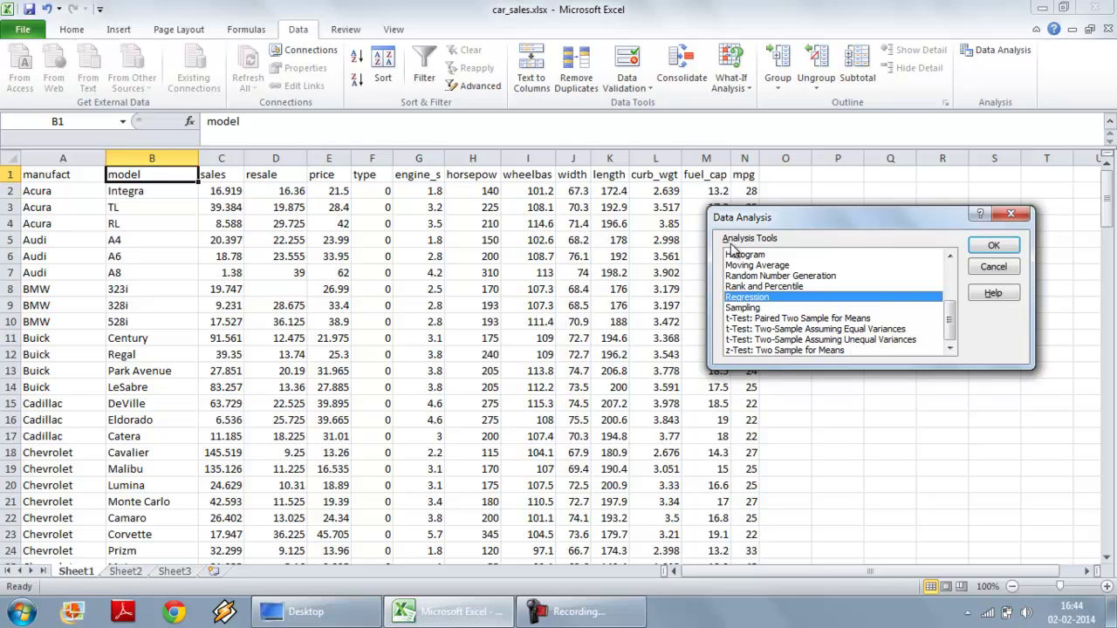
drag(747, 225, 809, 243)
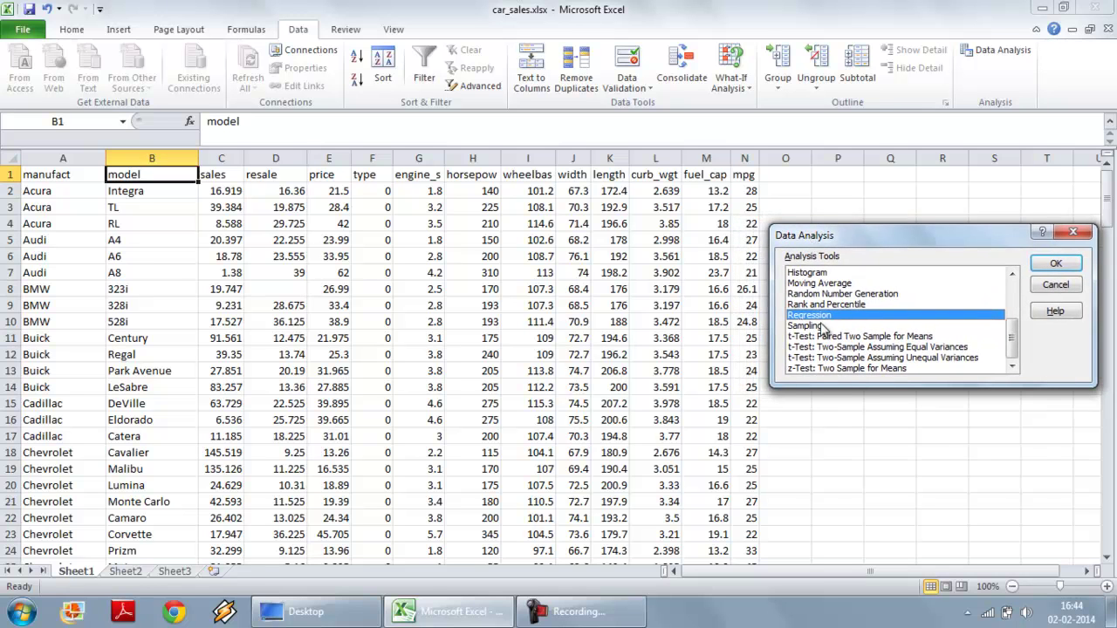
click(1064, 288)
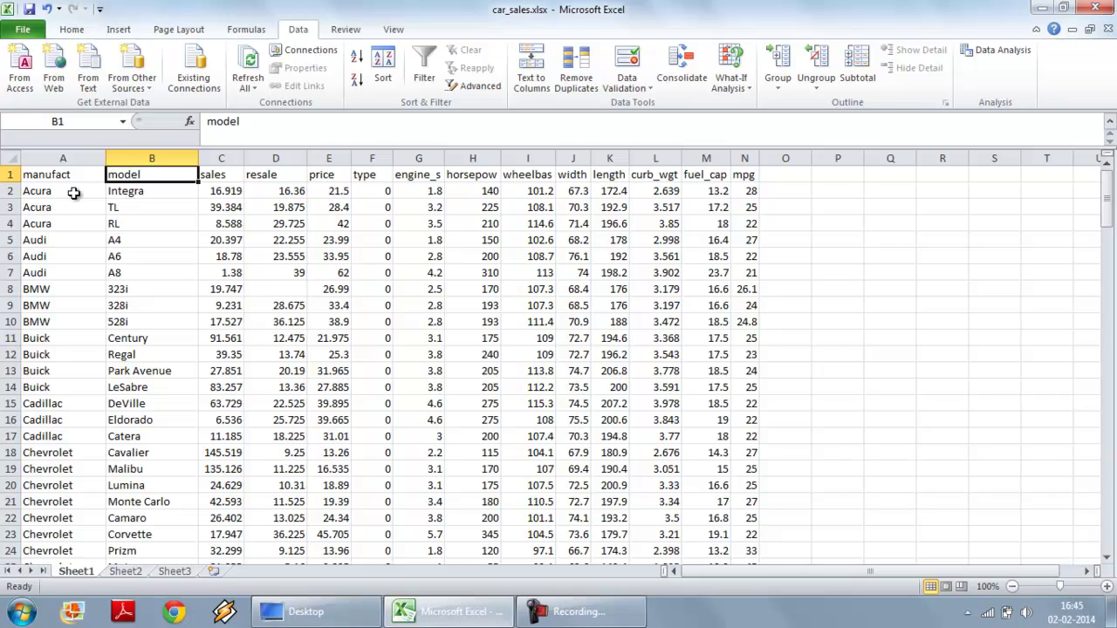
Examine the individual car records and the manufacturer, model, sales, resale, price and type columns
click(9, 190)
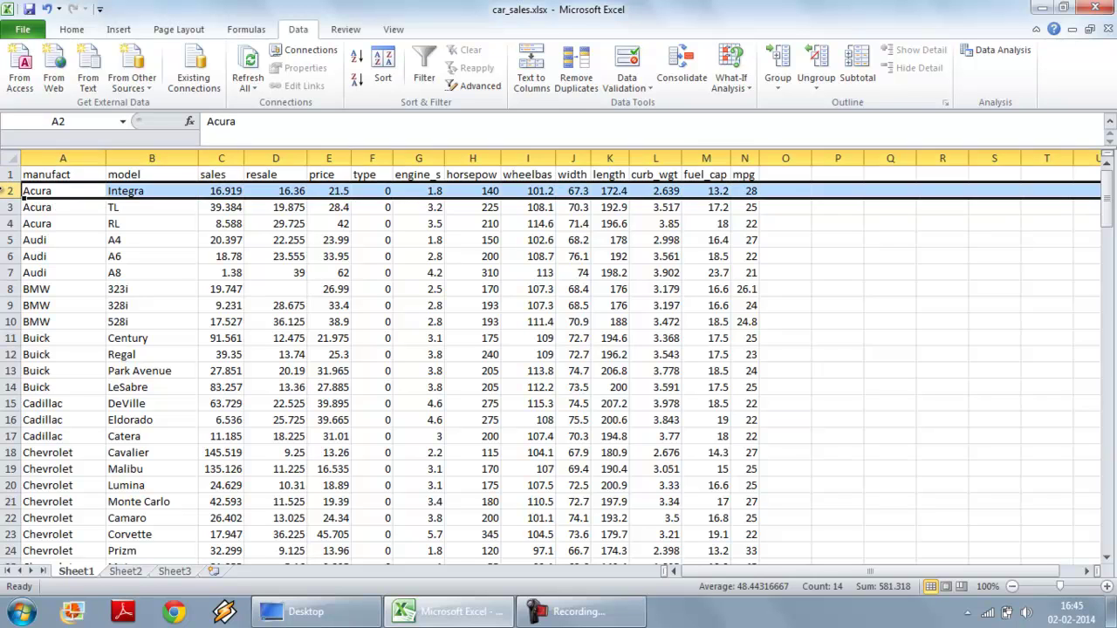
click(7, 207)
click(8, 240)
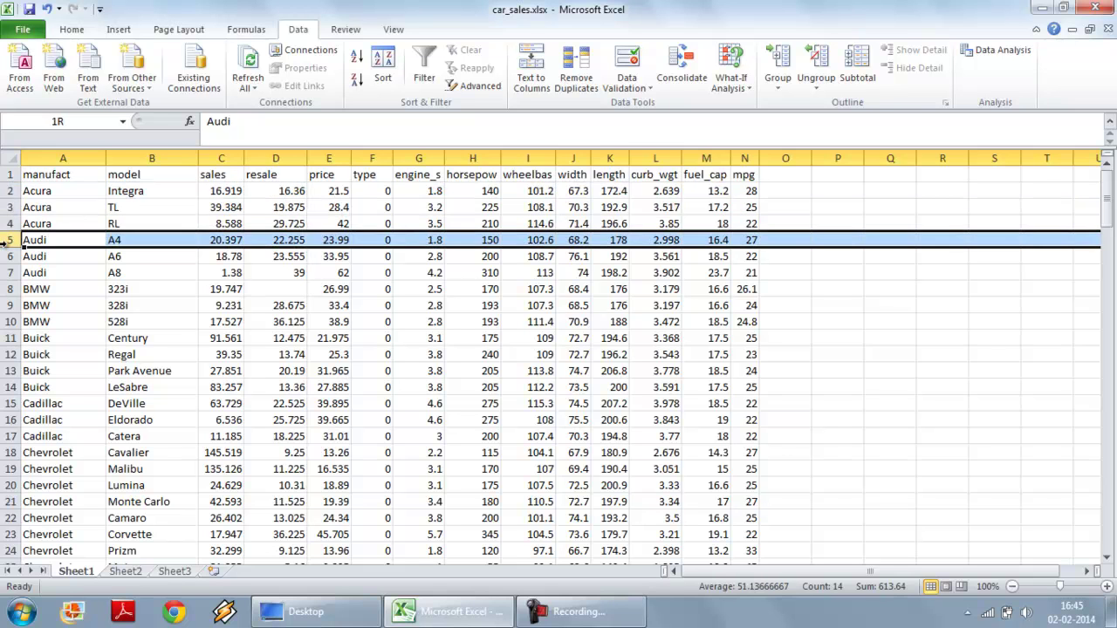
click(38, 189)
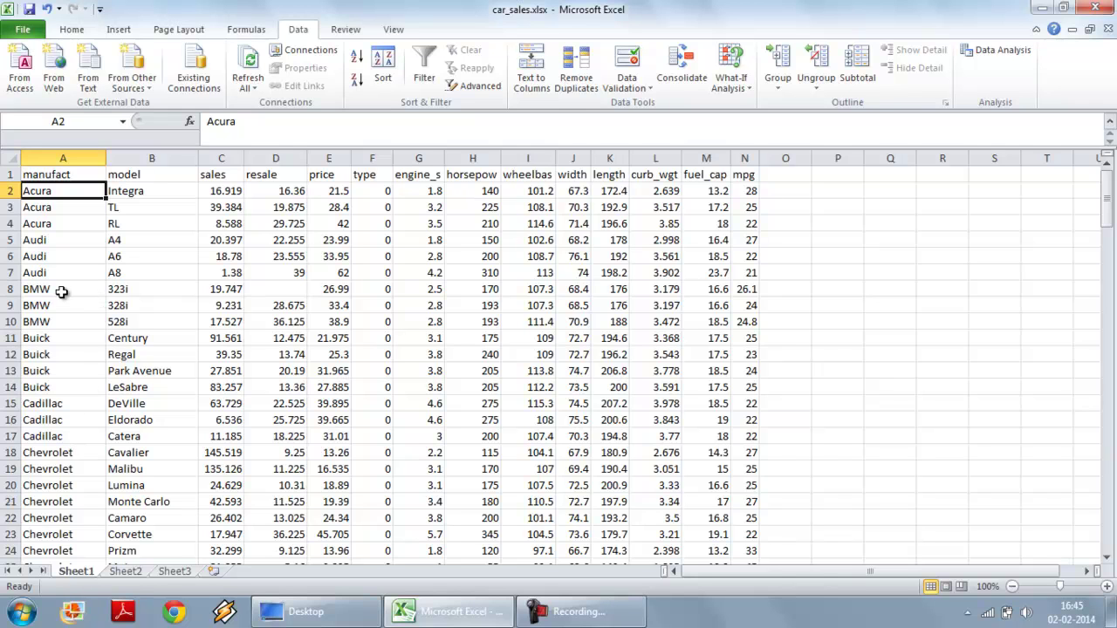
click(129, 210)
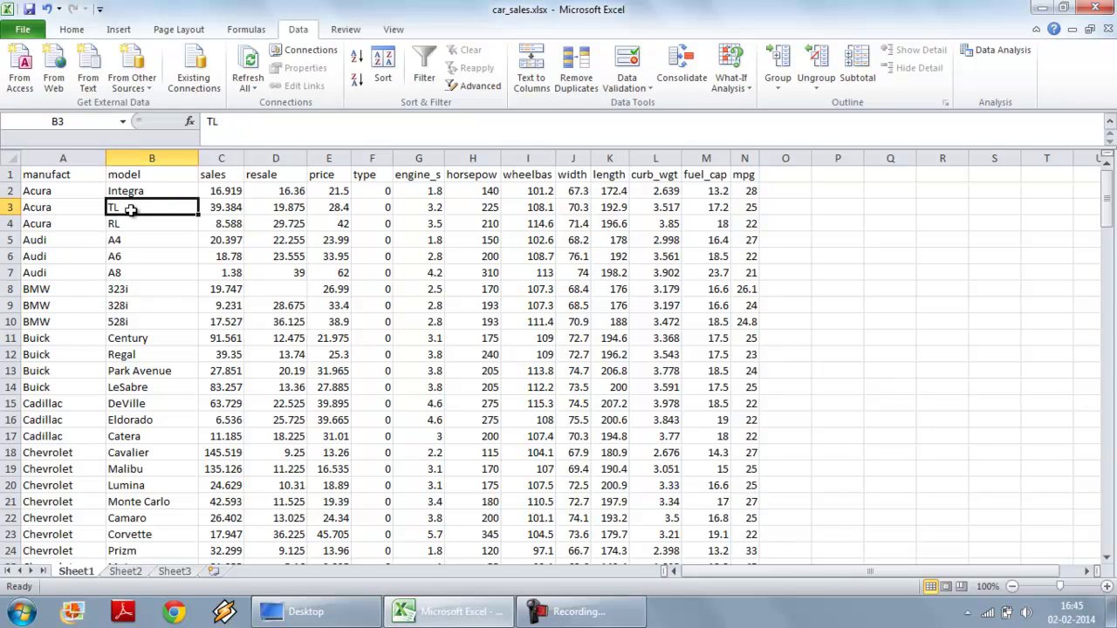
click(224, 205)
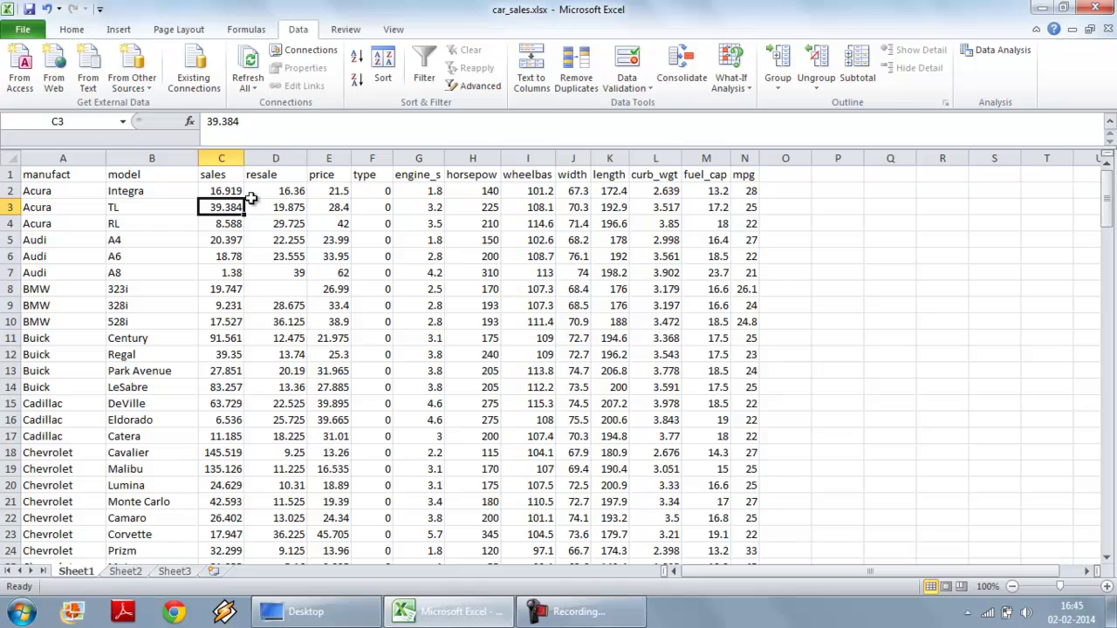
click(284, 205)
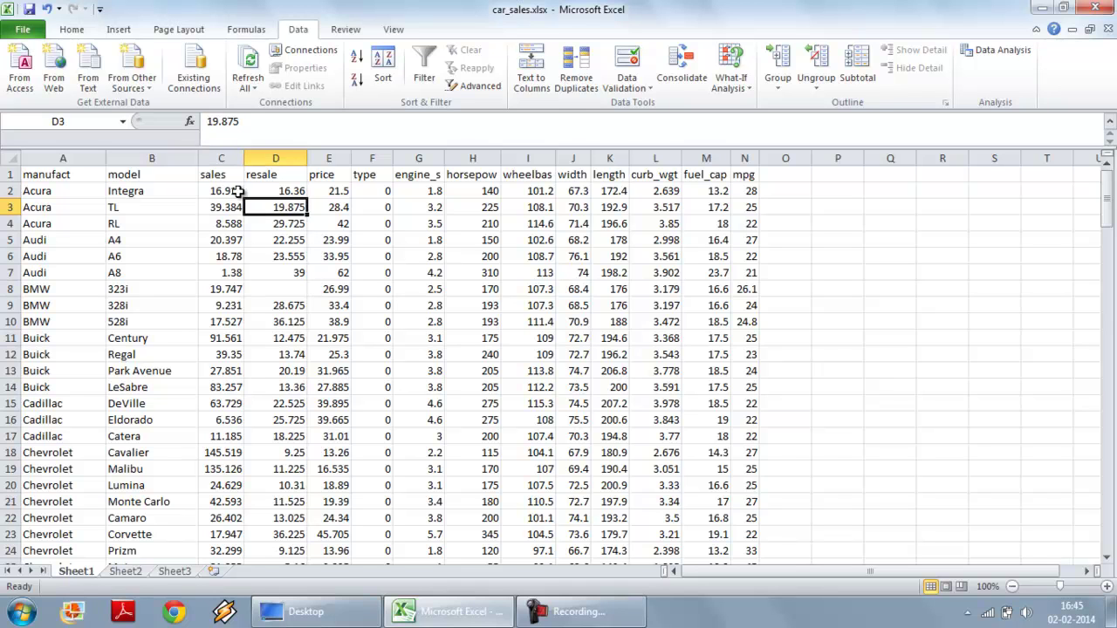
click(331, 189)
click(332, 174)
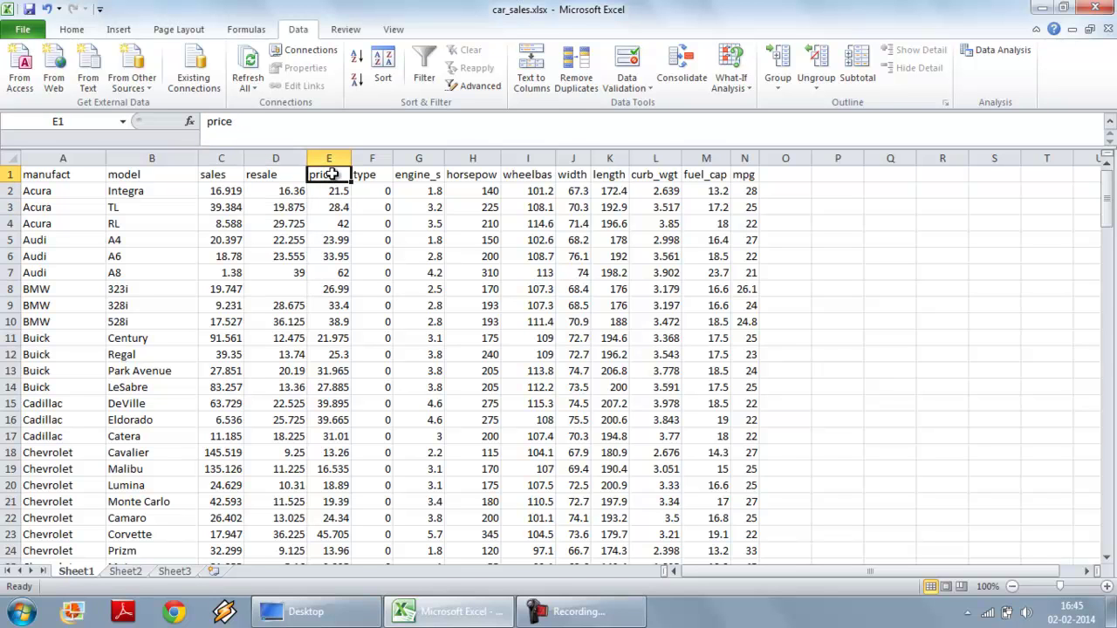
click(375, 175)
Filter the car data to records whose type is 1 and look through the matching rows
click(424, 65)
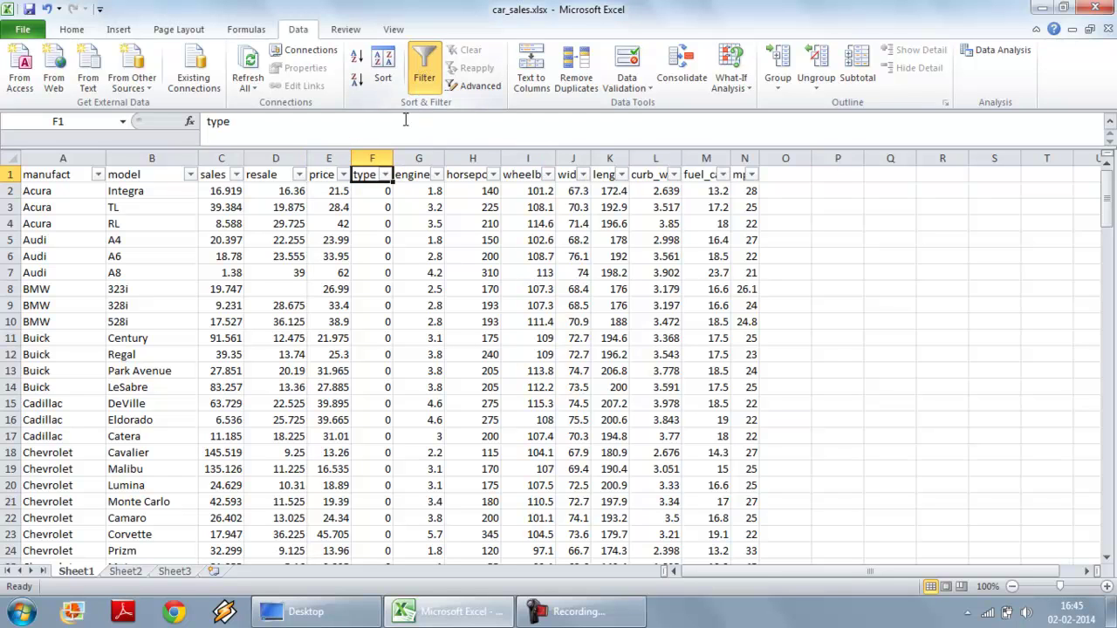
click(385, 175)
click(222, 338)
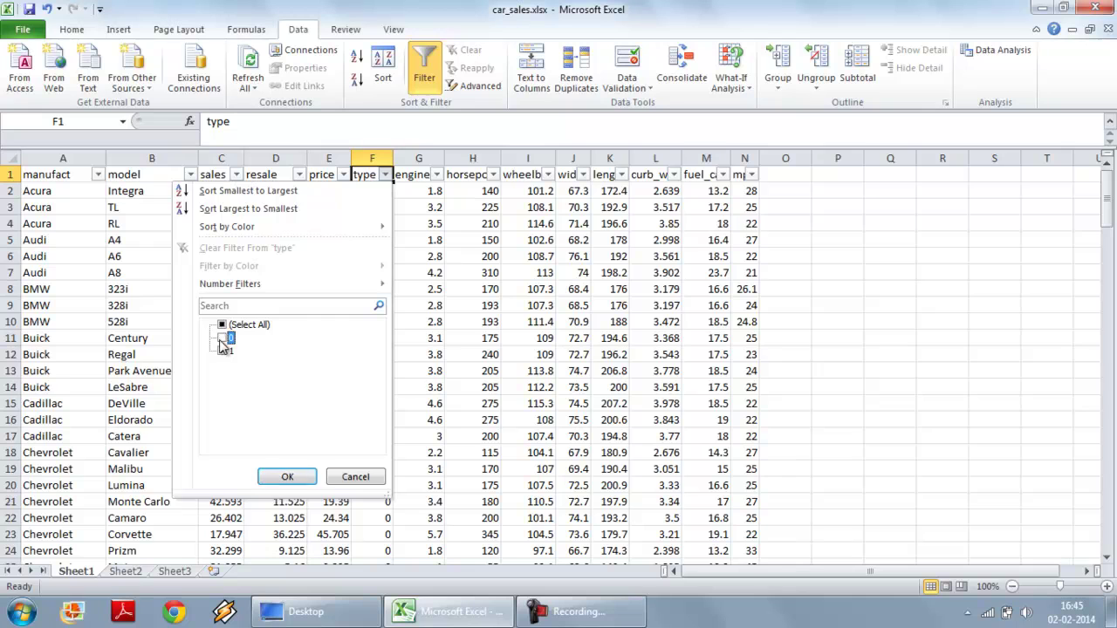
click(287, 476)
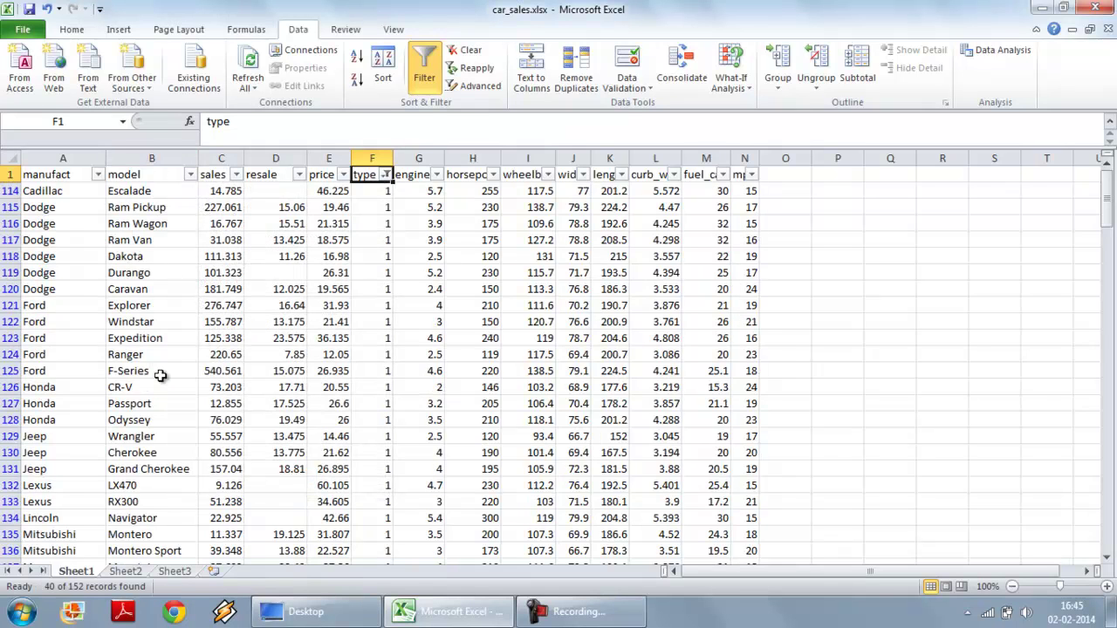
scroll(154, 370, down, 5)
scroll(161, 375, up, 5)
scroll(144, 330, down, 7)
scroll(166, 331, up, 7)
scroll(192, 304, up, 1)
Include type 0 in the type filter again and turn off filtering for the header row
click(385, 174)
click(224, 337)
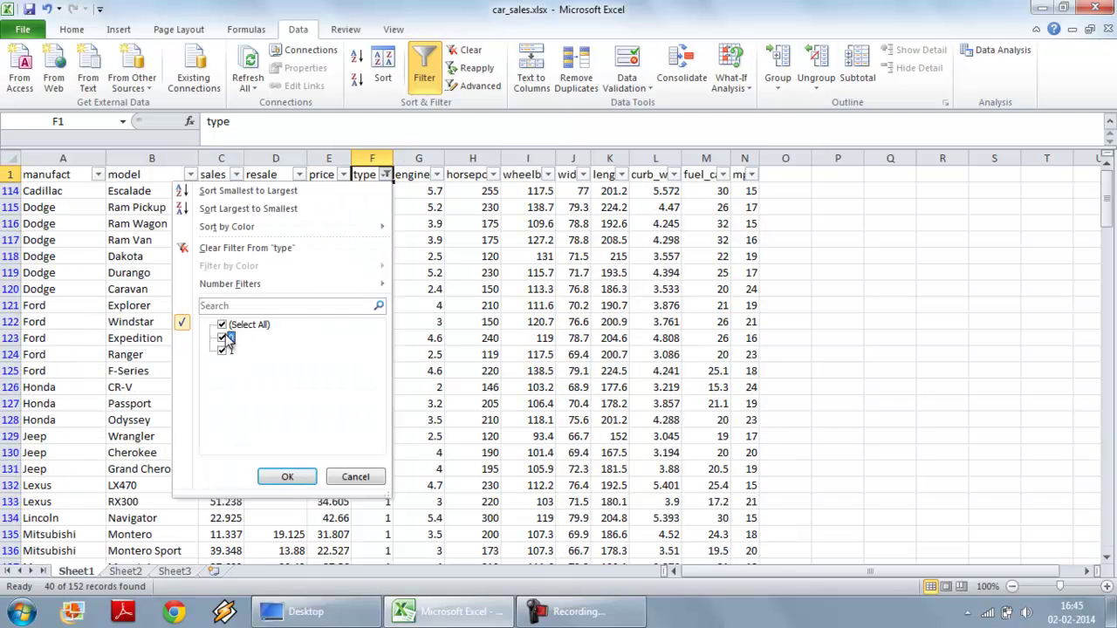
click(287, 477)
click(410, 175)
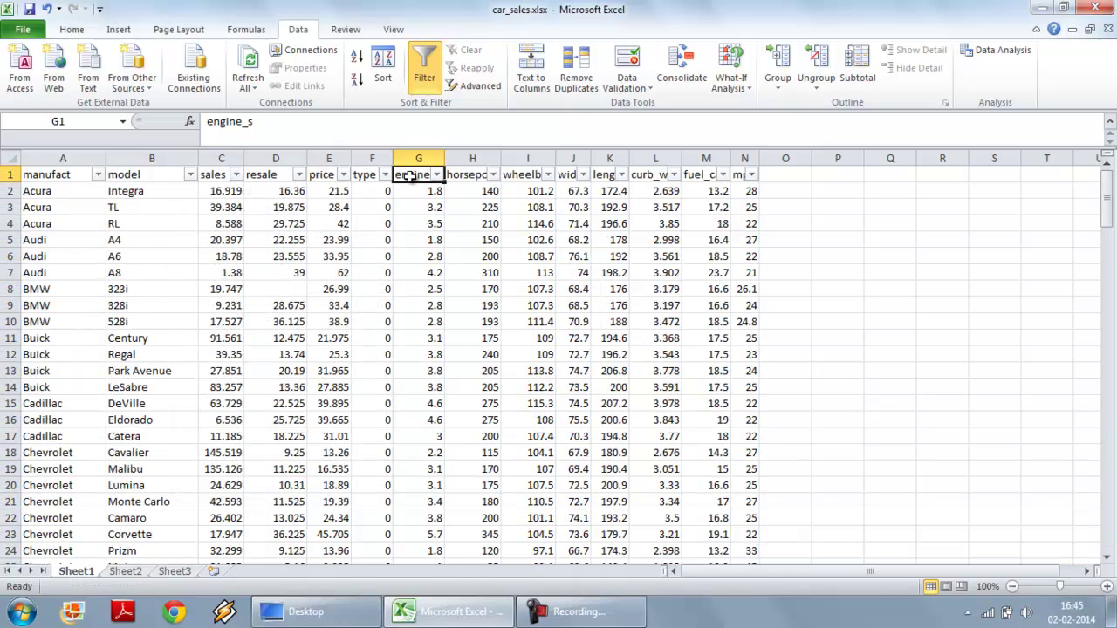
click(428, 85)
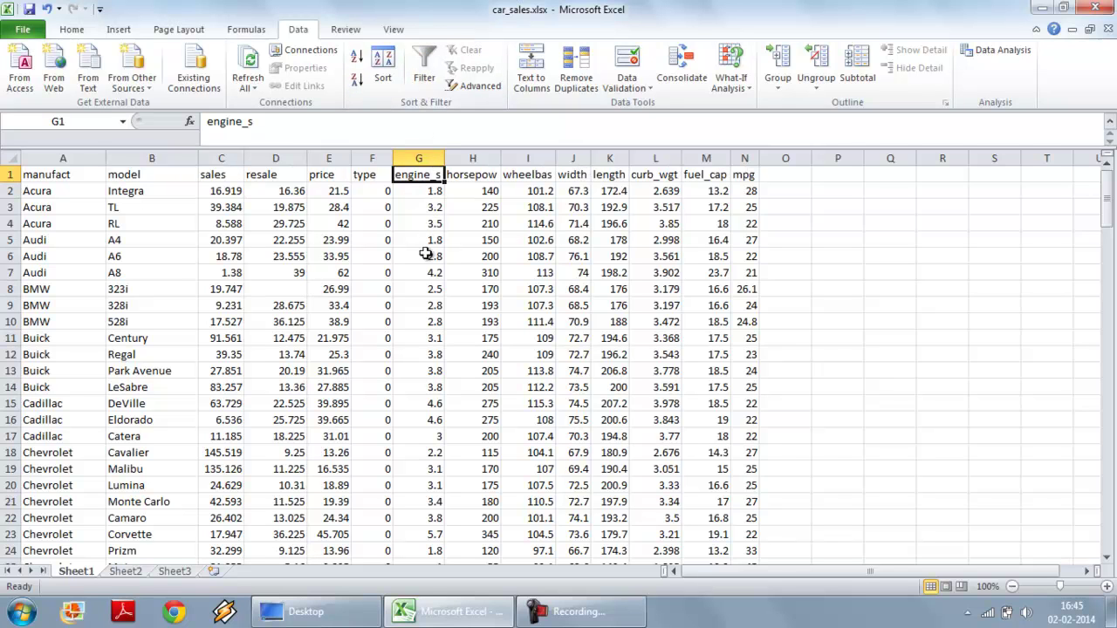
Review the remaining variable headers, including horsepower, wheelbase, width, fuel capacity and mpg
click(469, 175)
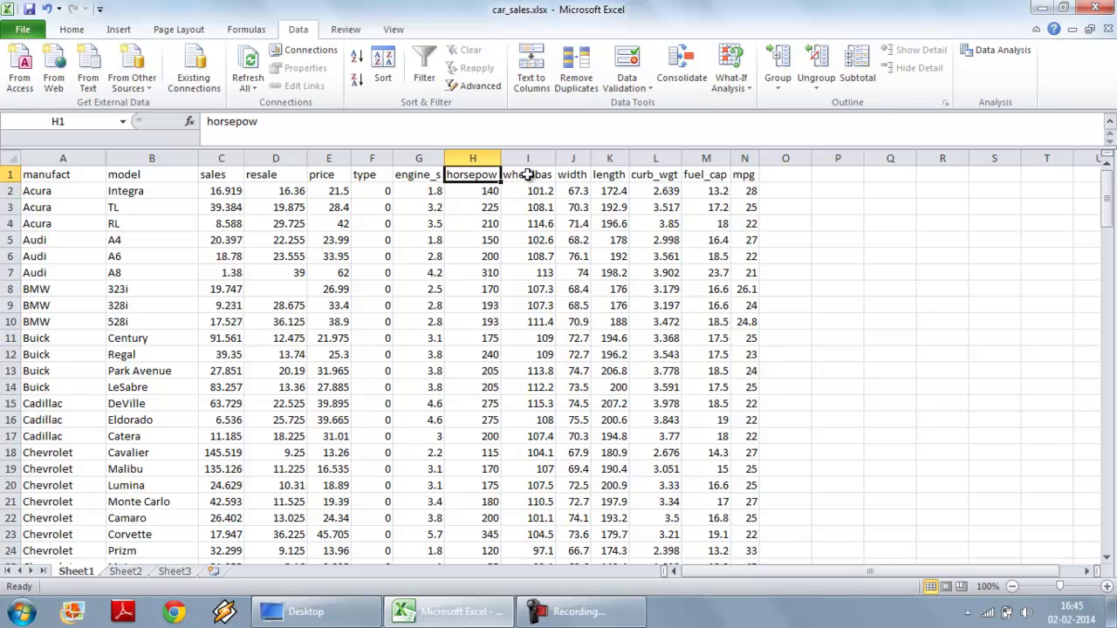
click(528, 174)
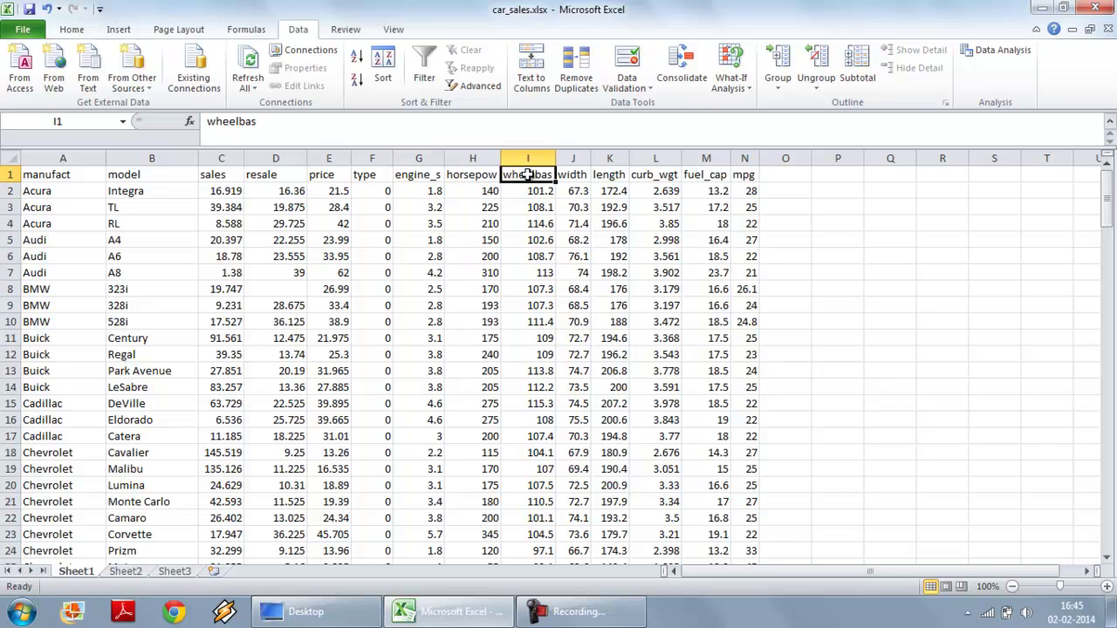
click(583, 174)
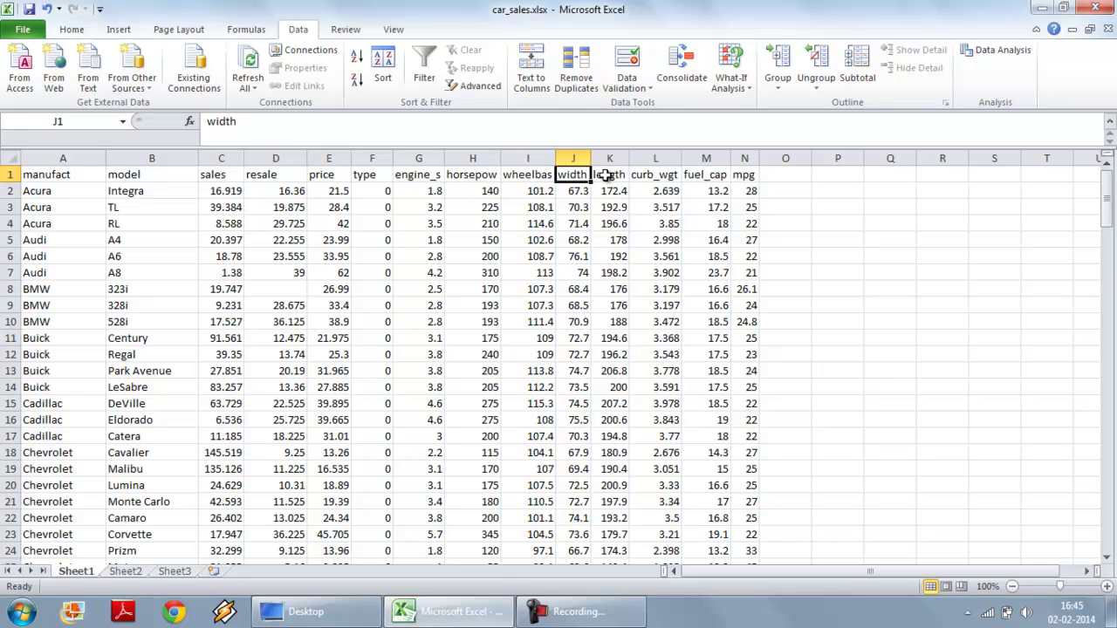
click(717, 174)
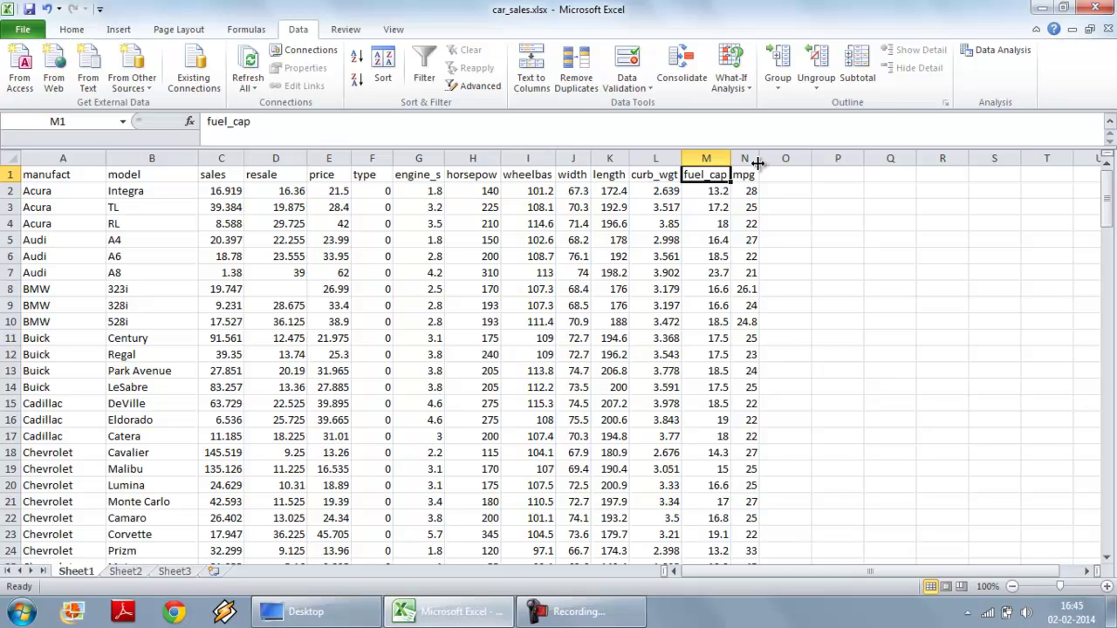
click(749, 173)
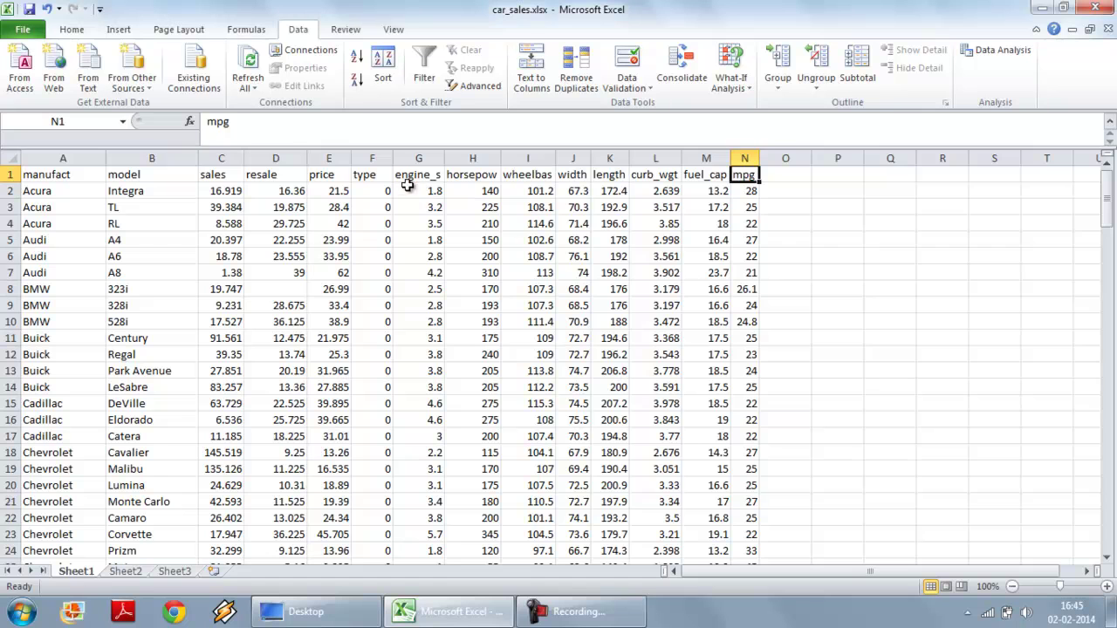
Examine price as the dependent variable and the type through mpg headers as the independent variables
click(332, 177)
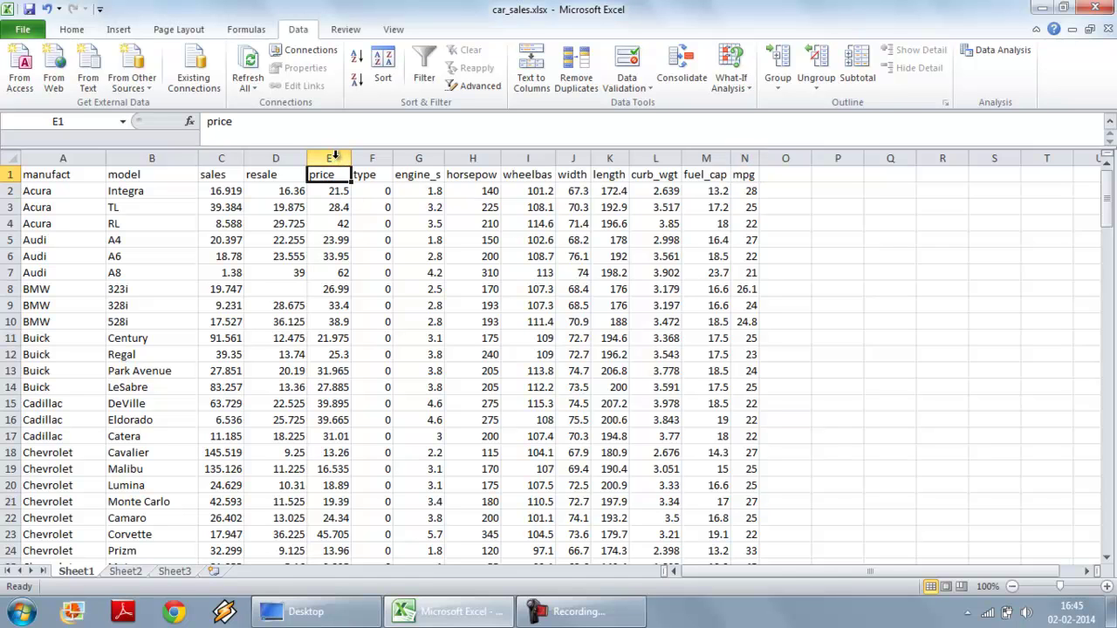
click(331, 158)
drag(380, 169, 744, 175)
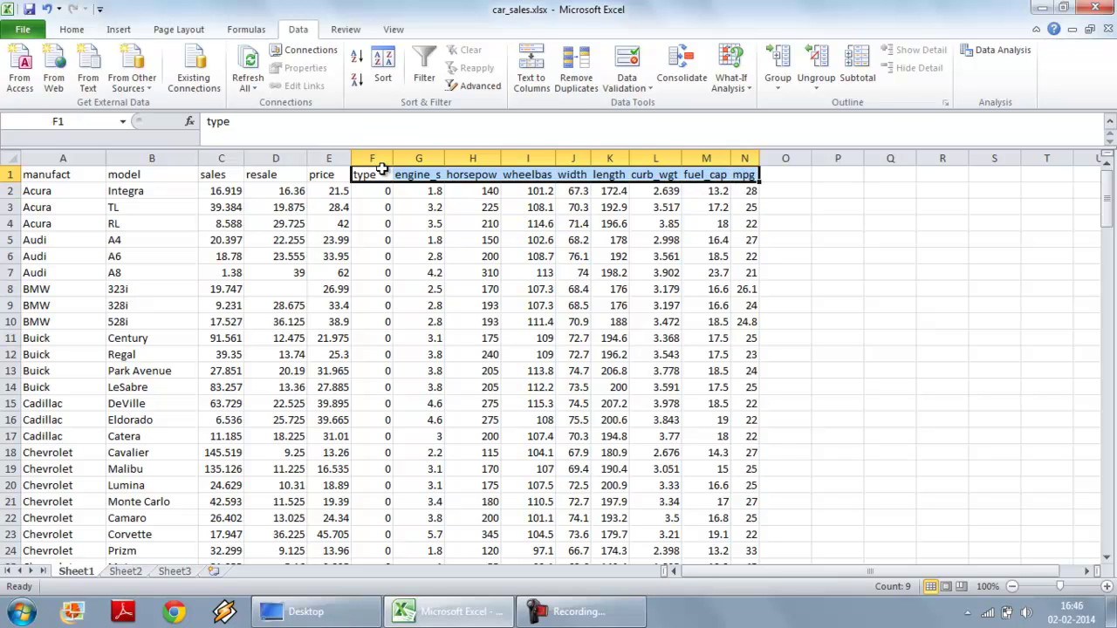
click(323, 171)
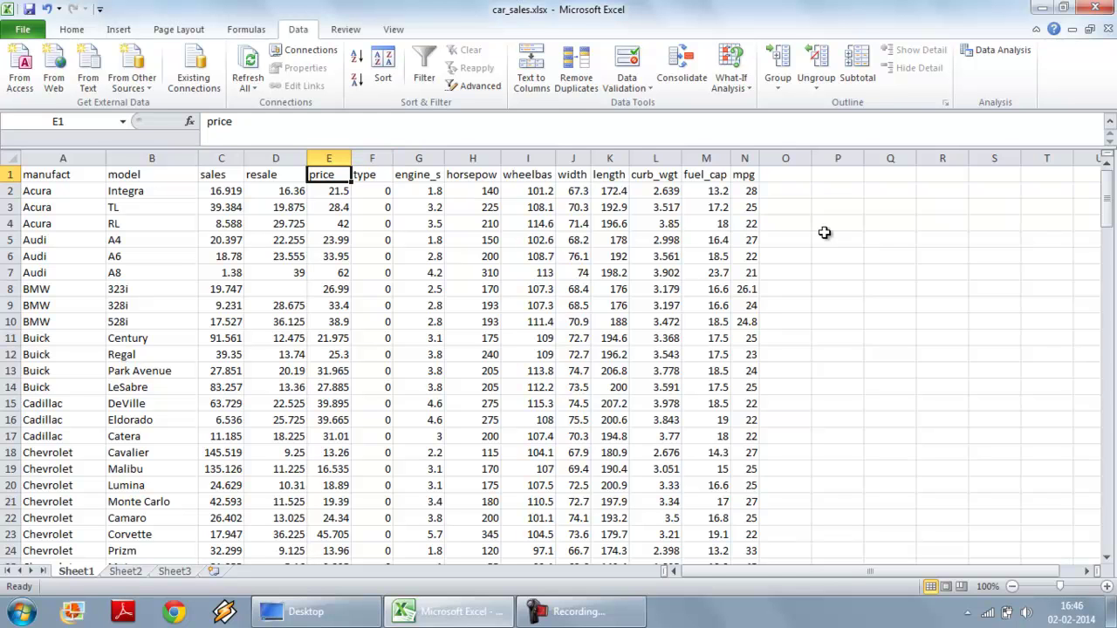
click(661, 272)
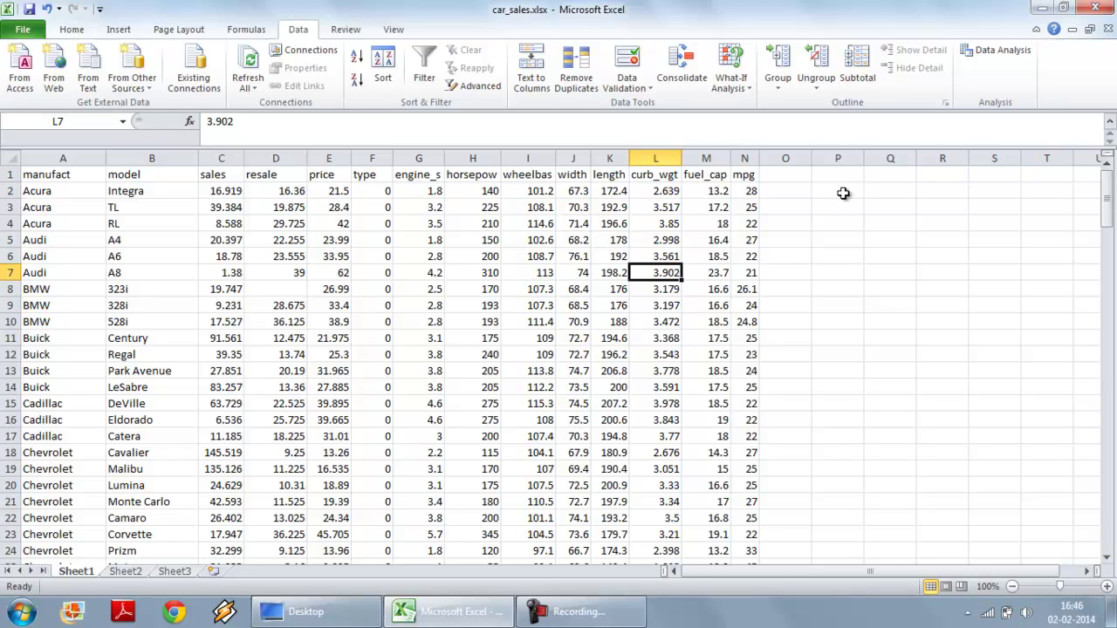
Open the Regression tool from the Data Analysis tools for the car sales data
click(994, 50)
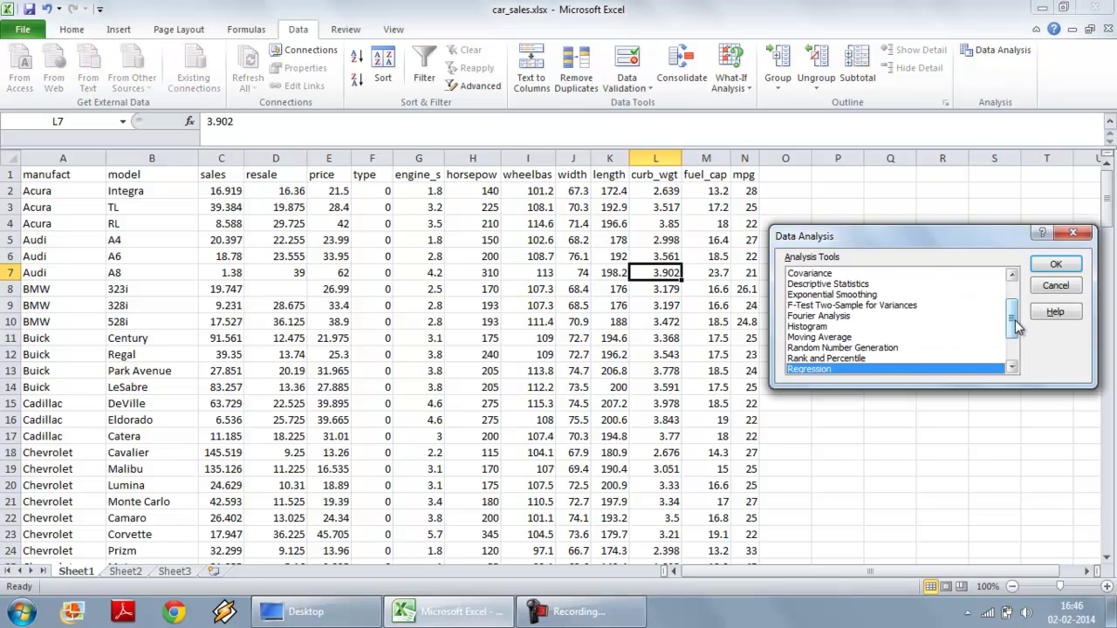
mouse_move(1009, 324)
mouse_down()
mouse_move(1009, 292)
mouse_move(1009, 345)
mouse_up()
click(1054, 263)
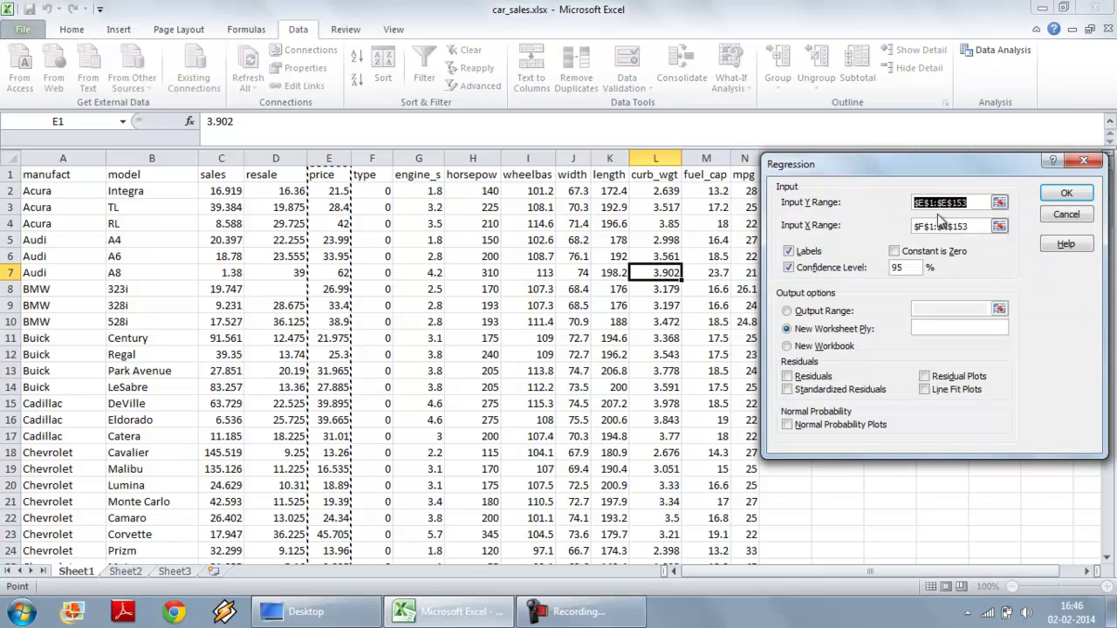
Clear the previously used Y and X input ranges in the Regression dialog
key(Delete)
key(BackSpace)
key(BackSpace)
key(BackSpace)
key(BackSpace)
key(BackSpace)
key(BackSpace)
Set the Input Y Range to the price column including its header, $E$1:$E$153
click(999, 203)
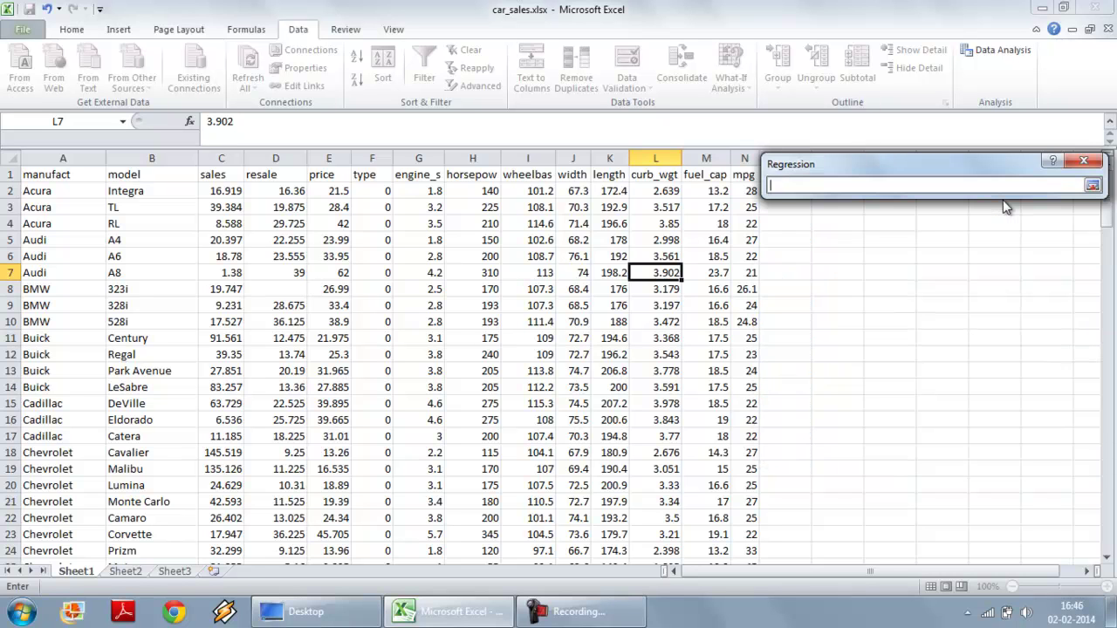
click(327, 171)
key(End)
key(shift+Down)
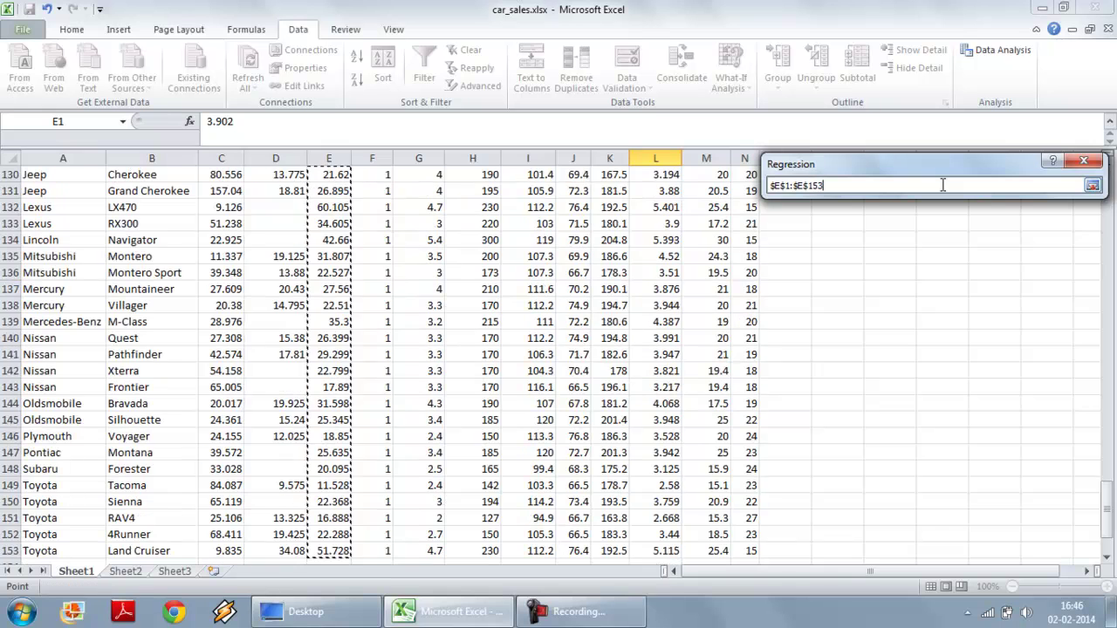
click(1092, 185)
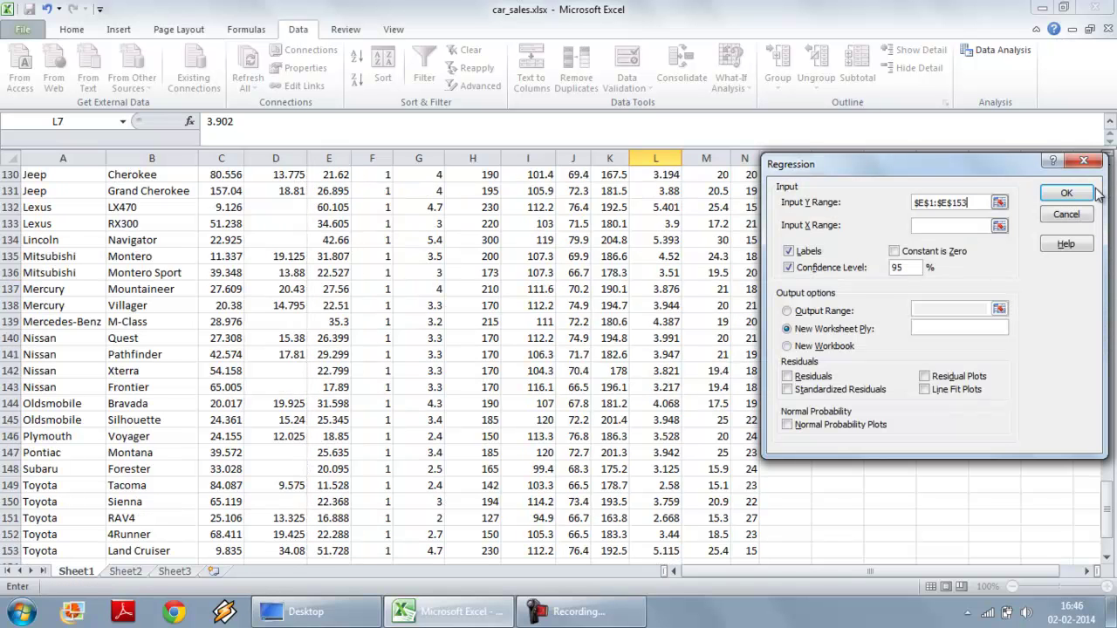
Set the Input X Range to the type through mpg columns including their headers, $F$1:$N$153
click(1000, 226)
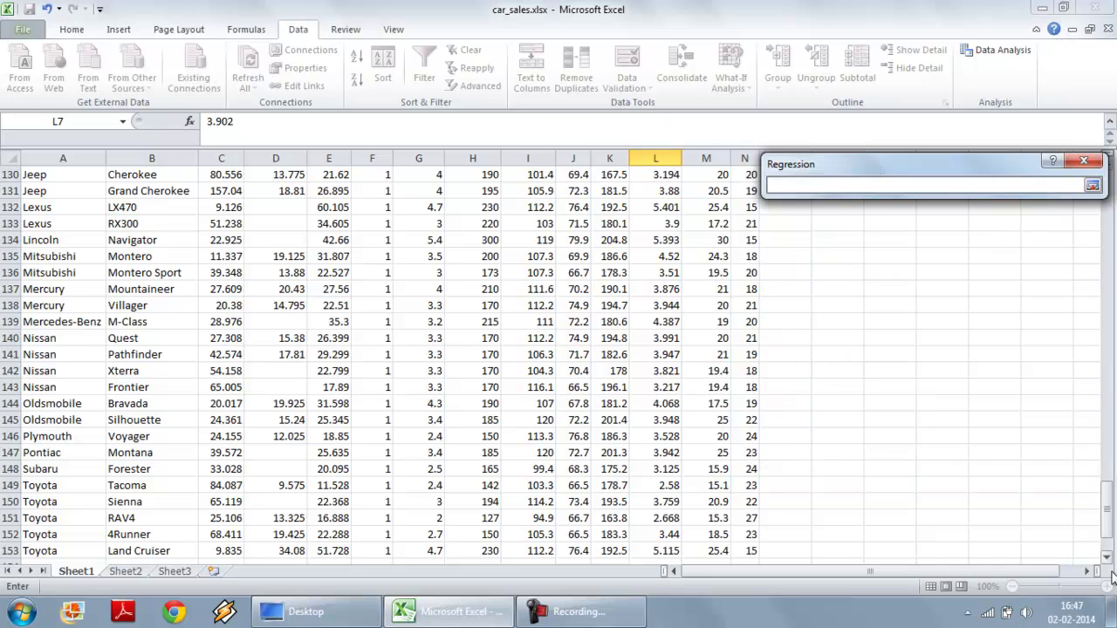
drag(1108, 519, 1108, 209)
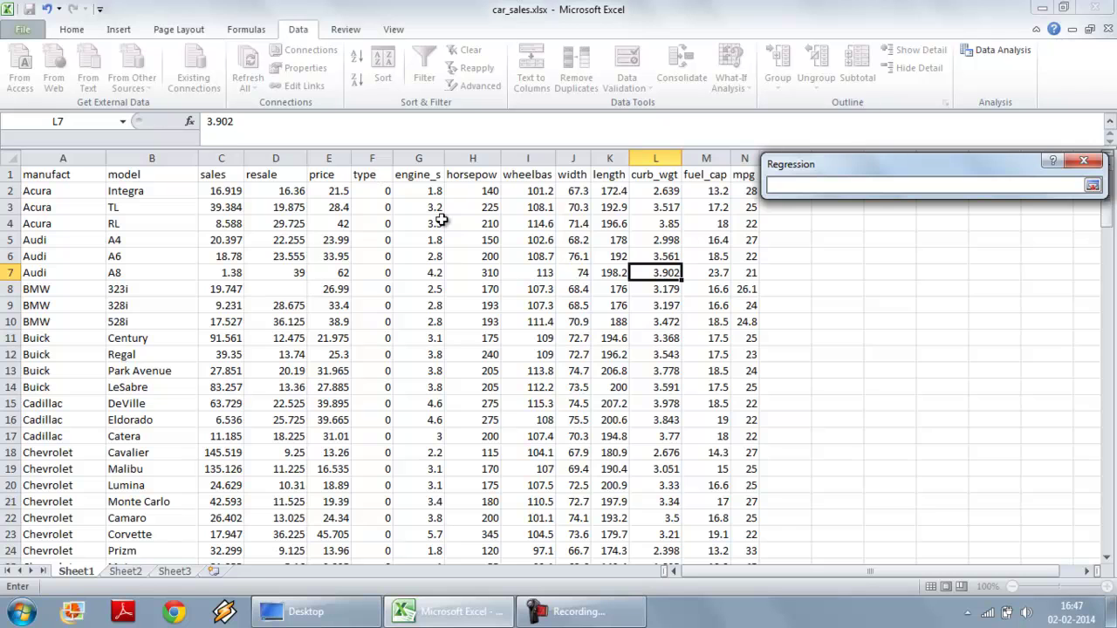
click(373, 174)
key(shift+Right)
key(shift+Right)
key(shift+Right)
key(shift+Right)
key(shift+Right)
key(shift+Right)
key(shift+Right)
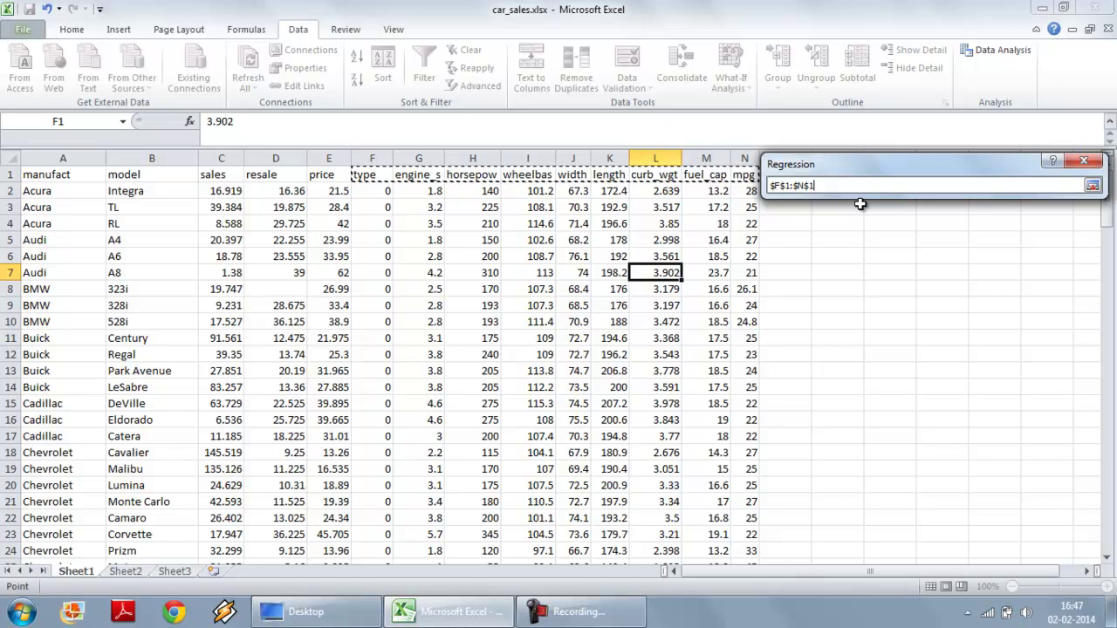
key(End)
key(shift+Down)
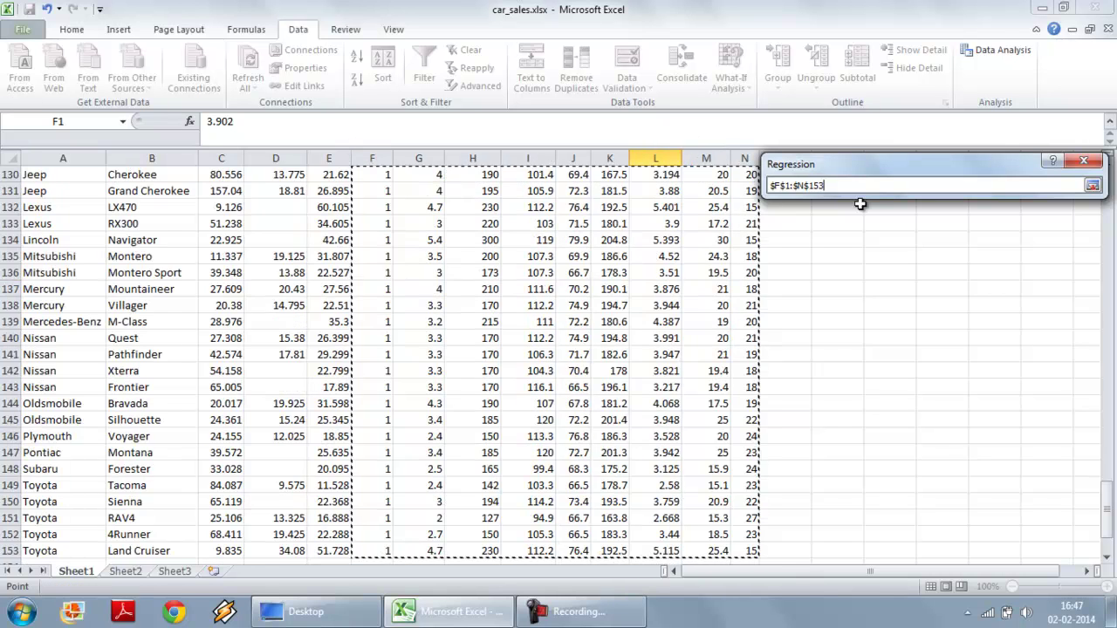
click(1092, 186)
Run the regression with Labels enabled, a 95% confidence level and the output on a new worksheet ply
drag(1106, 534, 1107, 174)
click(803, 254)
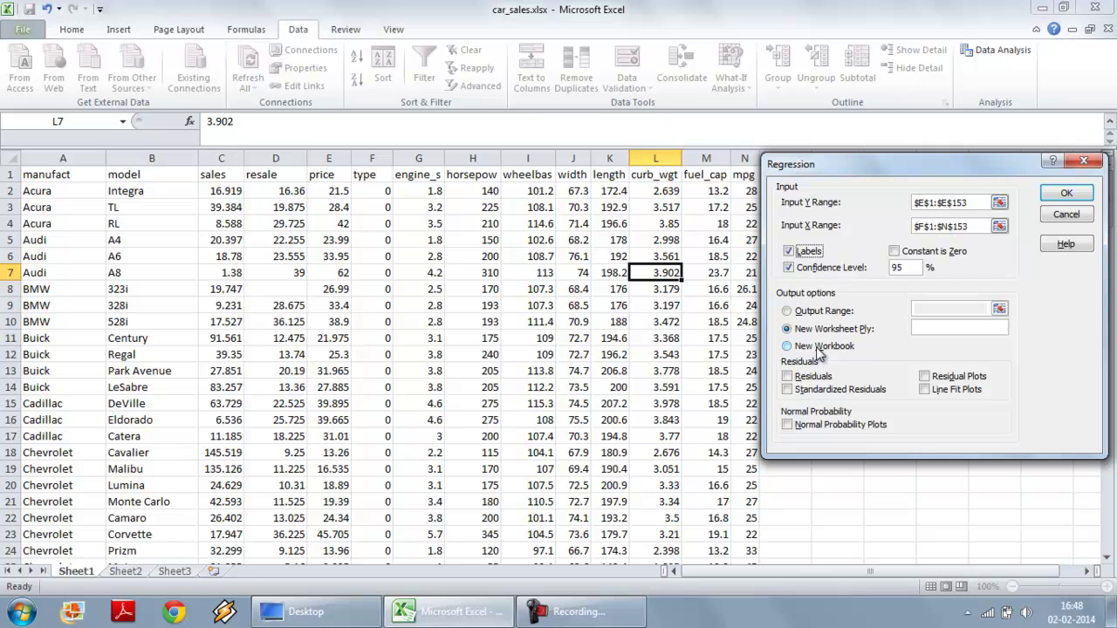
click(818, 347)
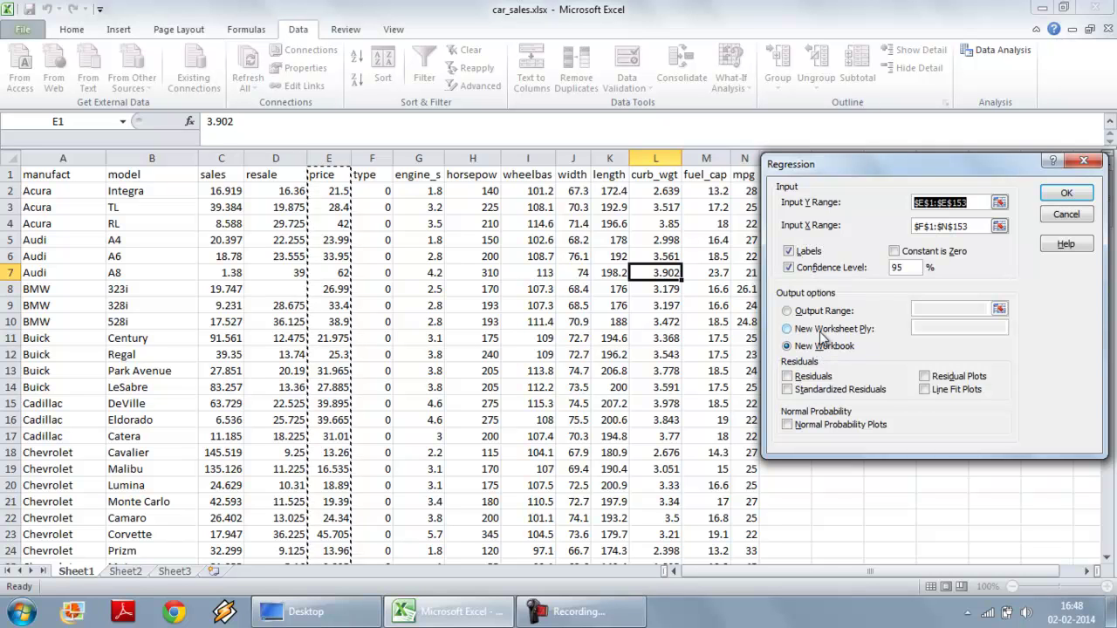
click(822, 329)
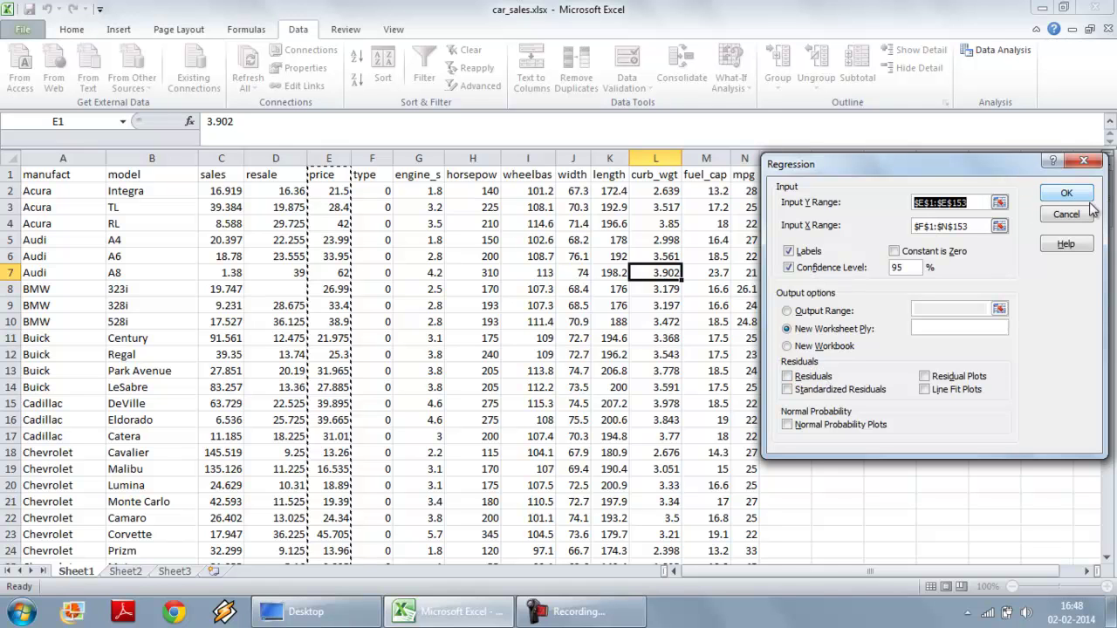
click(1064, 195)
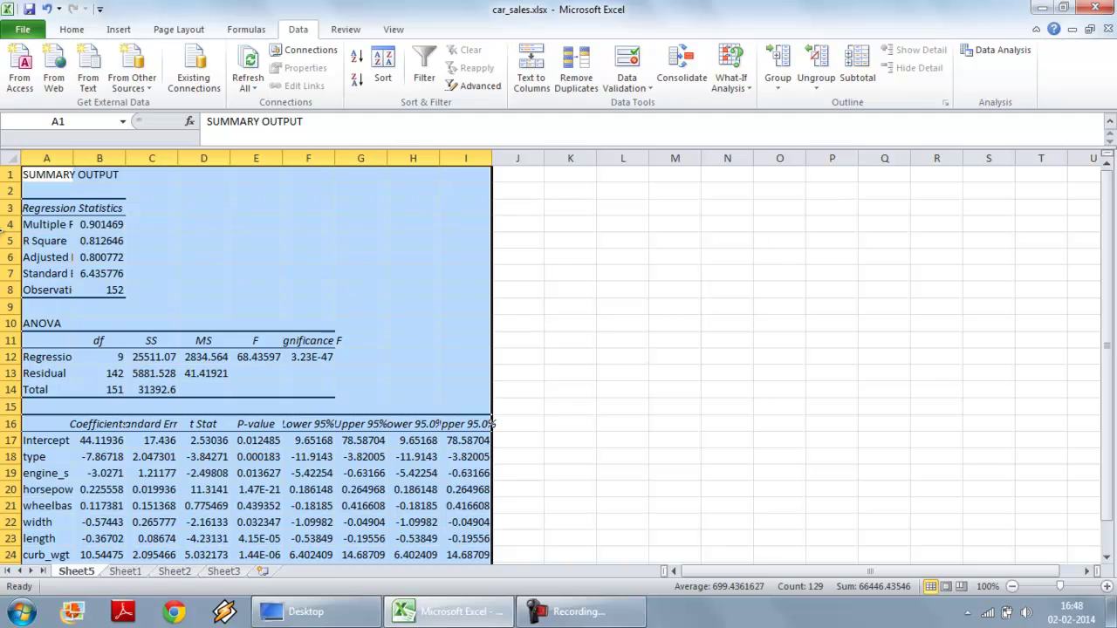
Fit column A of the summary output to its labels and look over the regression tables
click(113, 228)
double_click(77, 158)
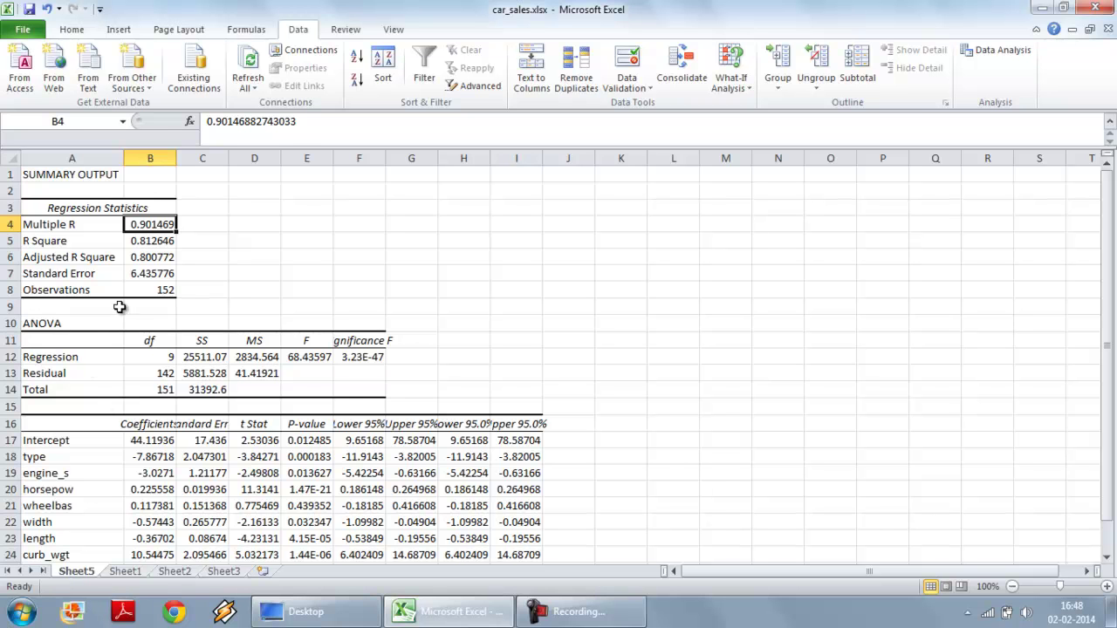
scroll(261, 412, down, 1)
scroll(275, 412, up, 1)
scroll(263, 389, down, 1)
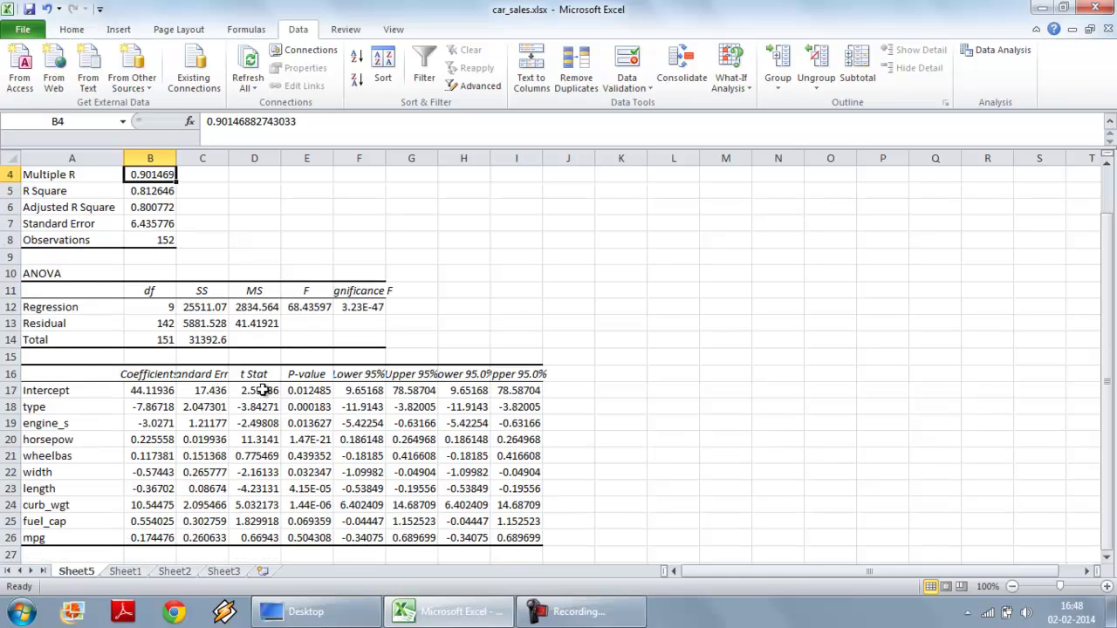
scroll(263, 389, up, 1)
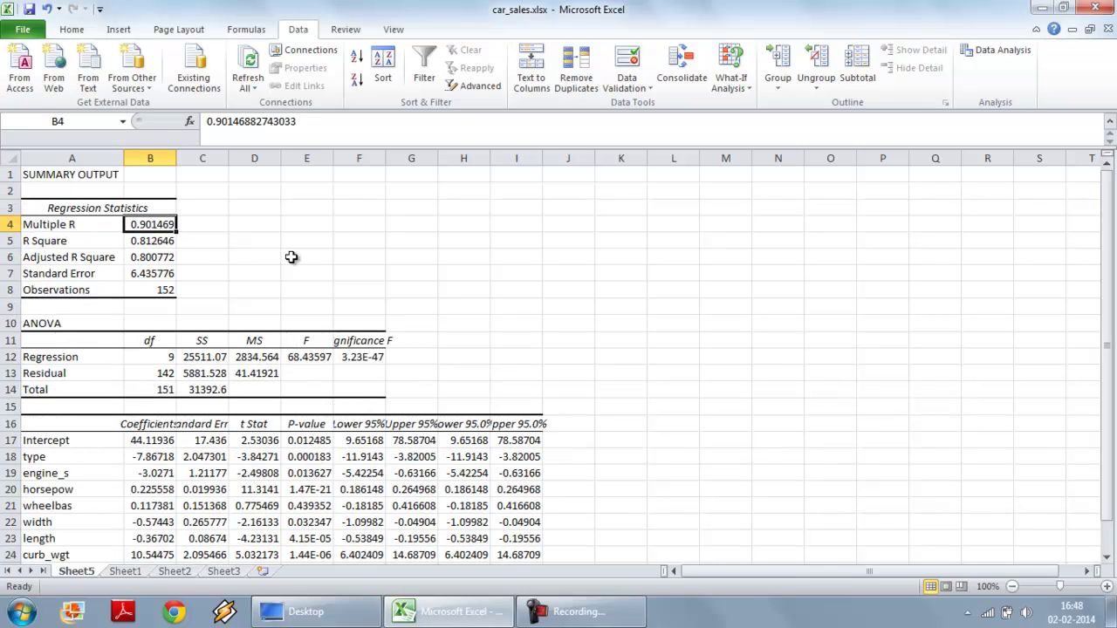
Examine the Multiple R, R Square, Adjusted R Square and Standard Error values in the regression statistics
click(87, 224)
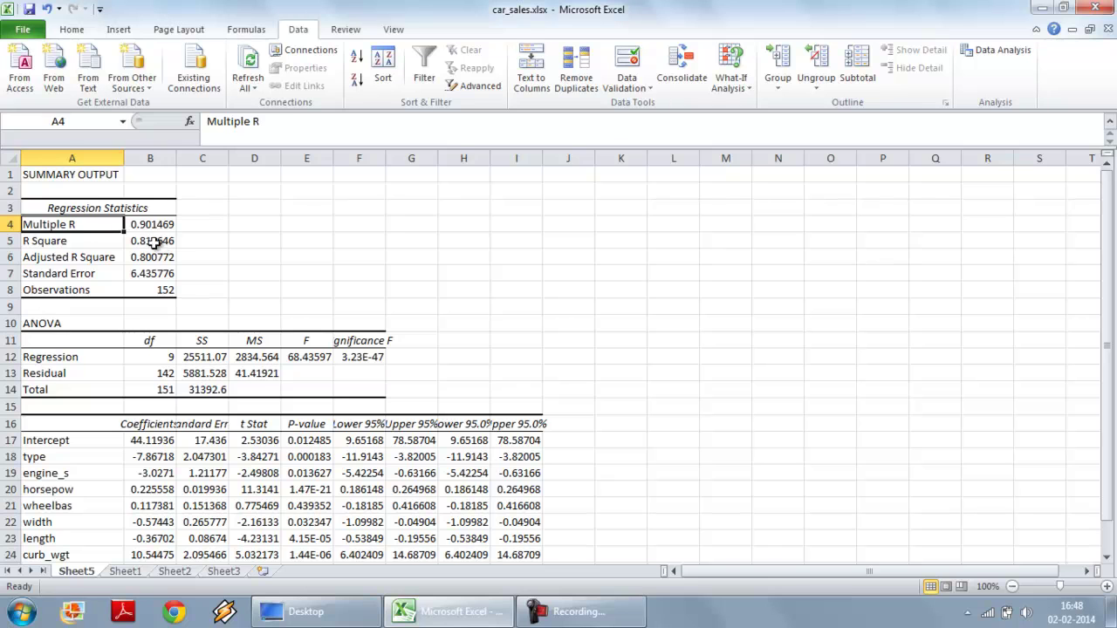
click(149, 242)
click(157, 222)
drag(158, 222, 157, 238)
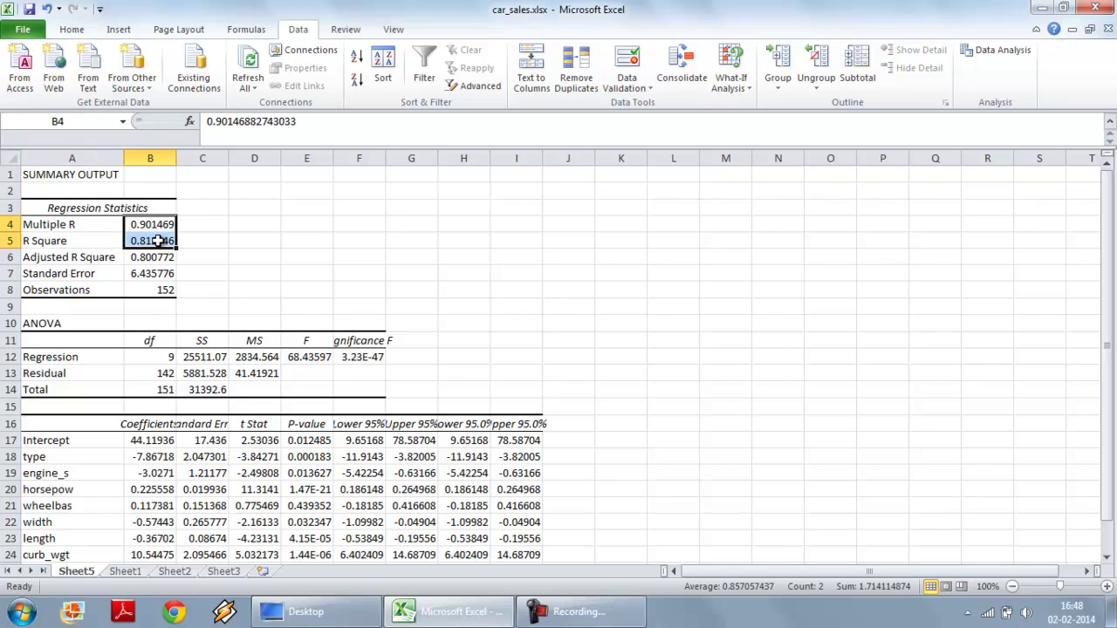
click(157, 238)
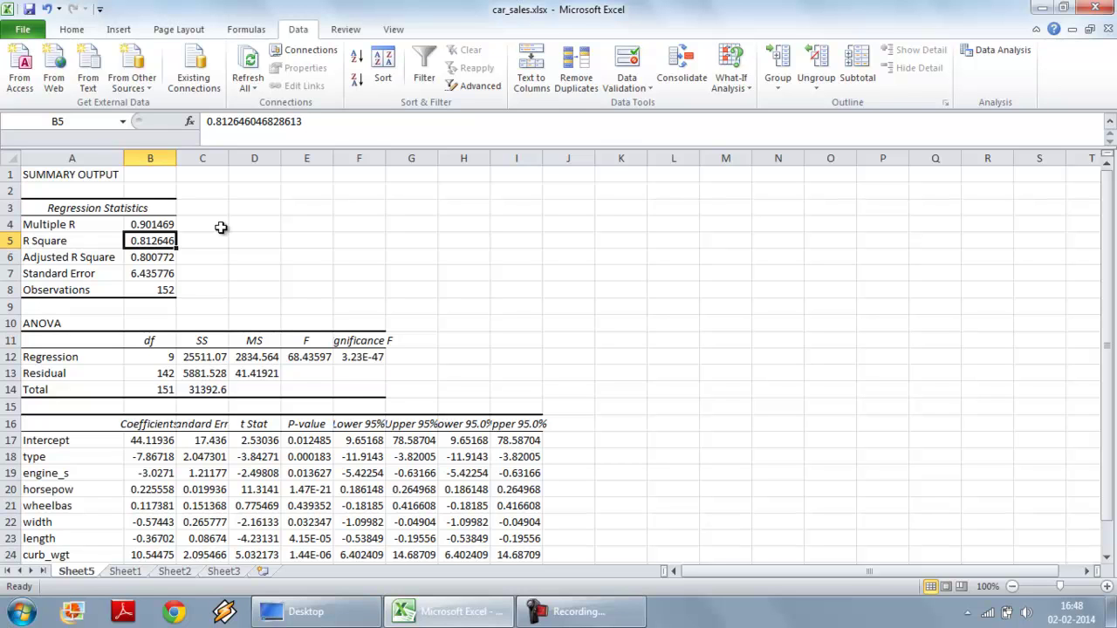
click(154, 258)
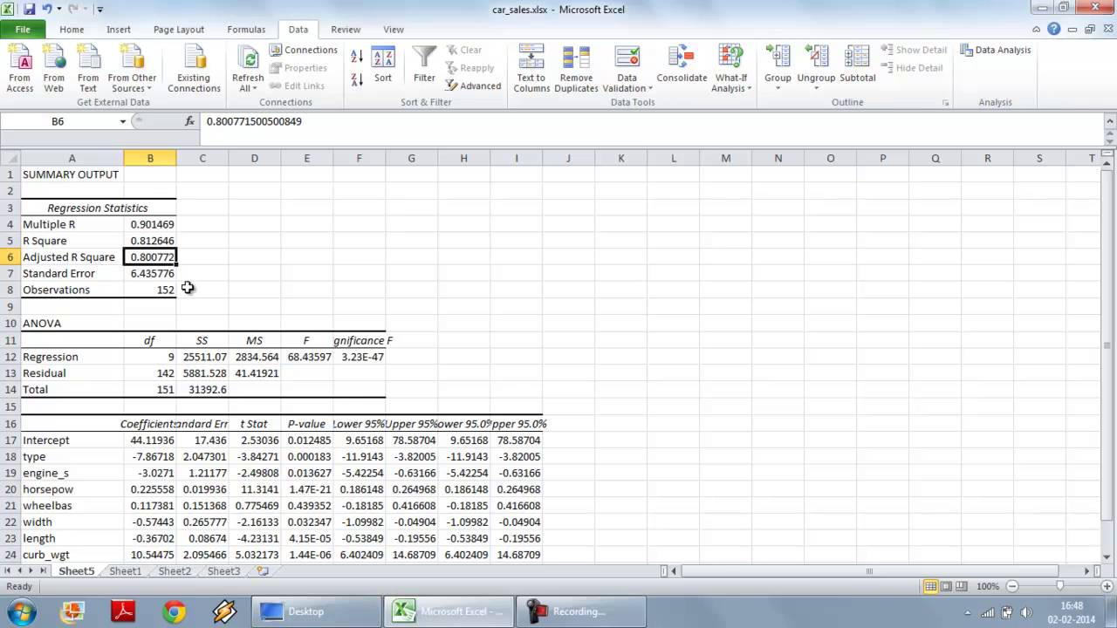
click(145, 273)
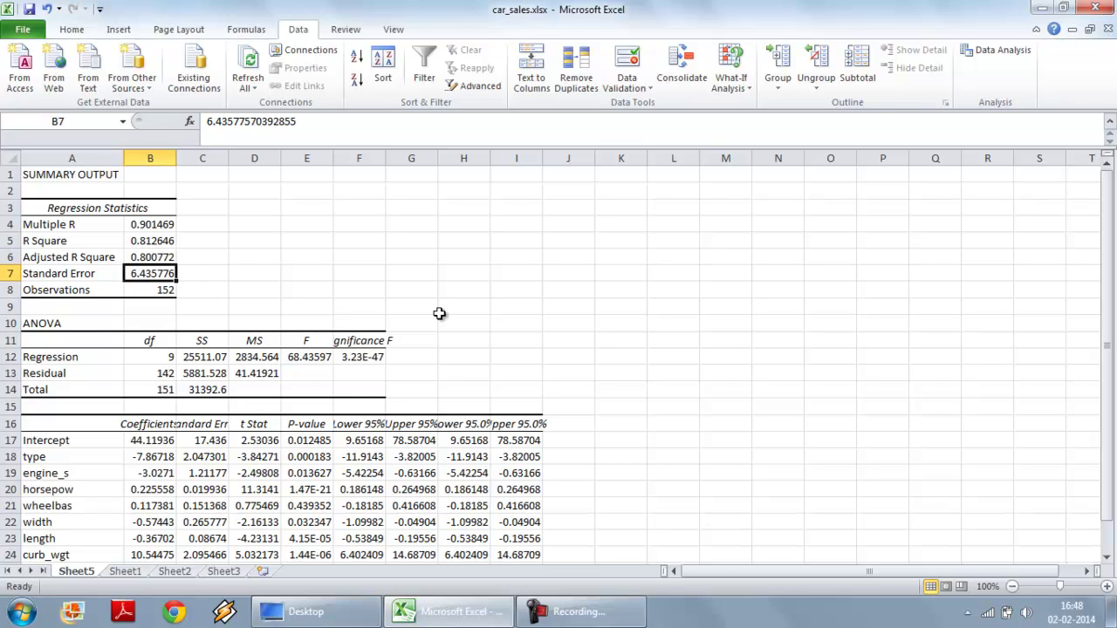
Examine the ANOVA table's regression mean square and F statistic
drag(30, 325, 48, 374)
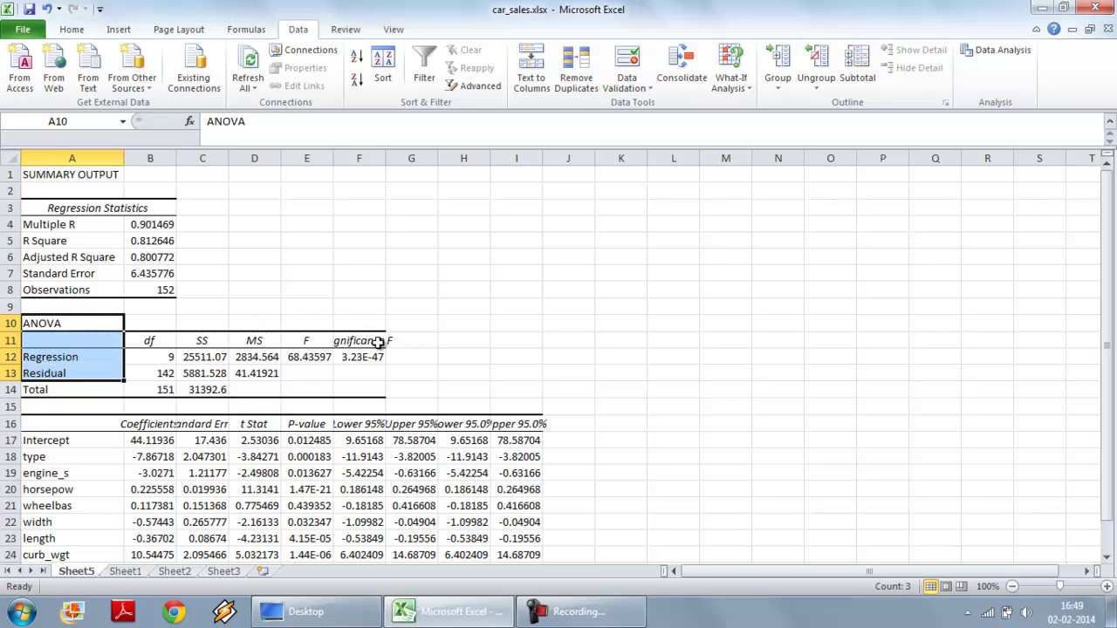
click(259, 354)
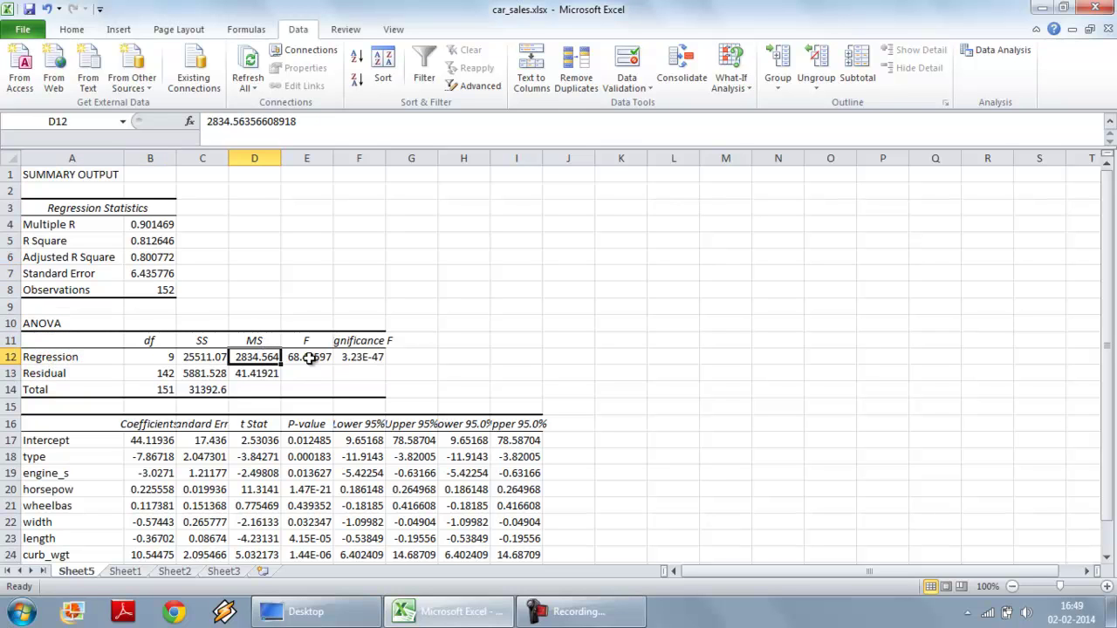
click(312, 360)
Apply the comma number style to the Significance F value in cell F12 of the ANOVA table
click(365, 356)
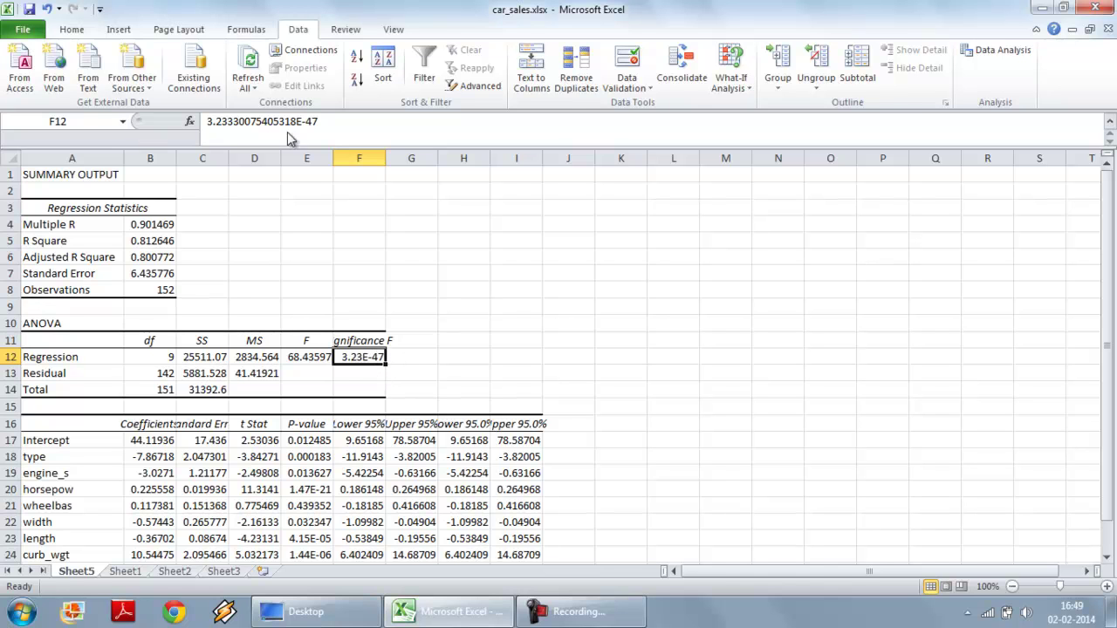
click(77, 30)
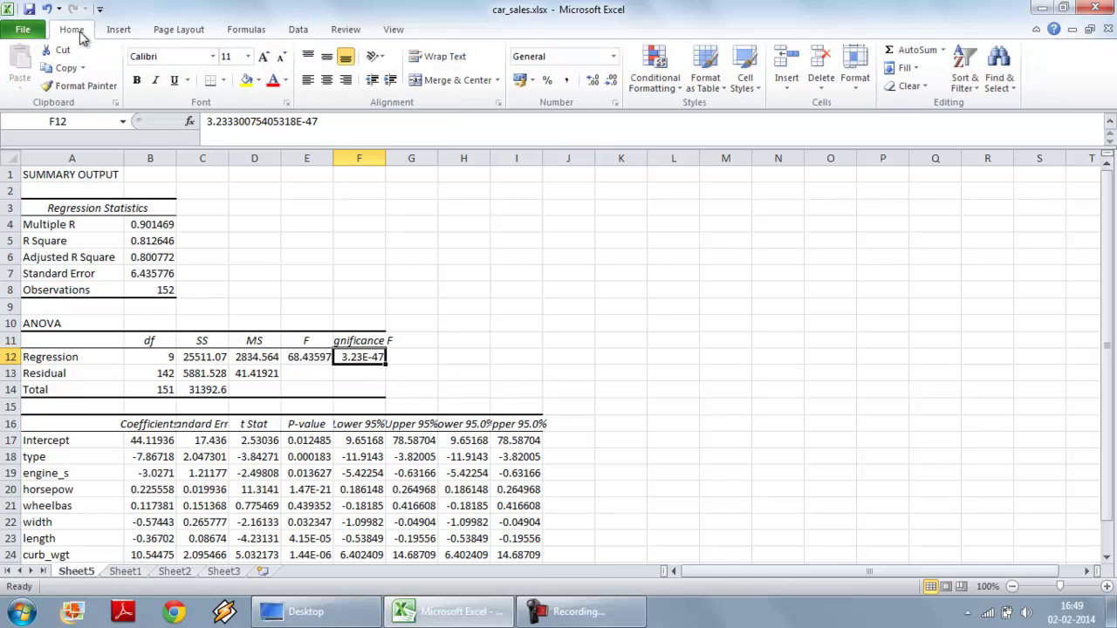
click(567, 79)
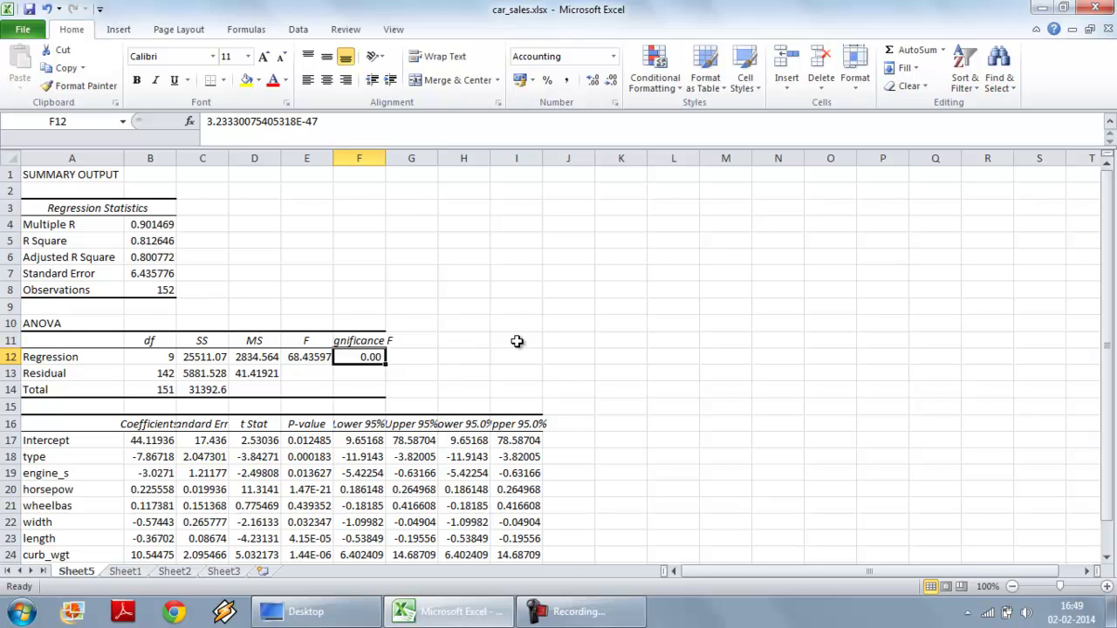
Fit the Coefficients, Standard Error and P-value columns to their contents, checking the intercept and the type through mpg coefficients
scroll(515, 342, down, 3)
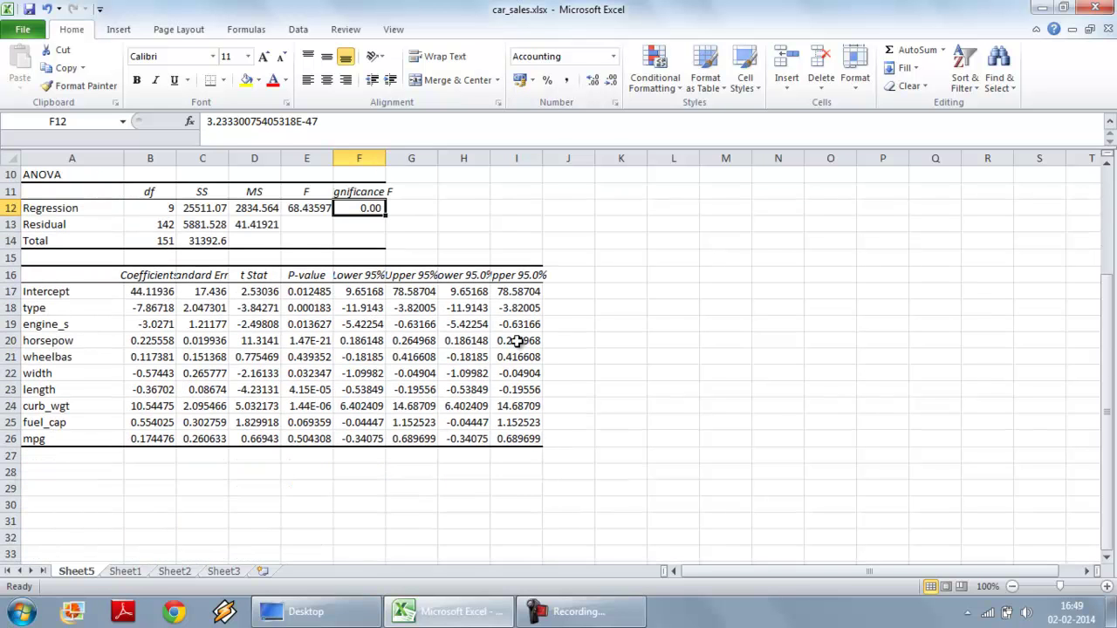
double_click(176, 158)
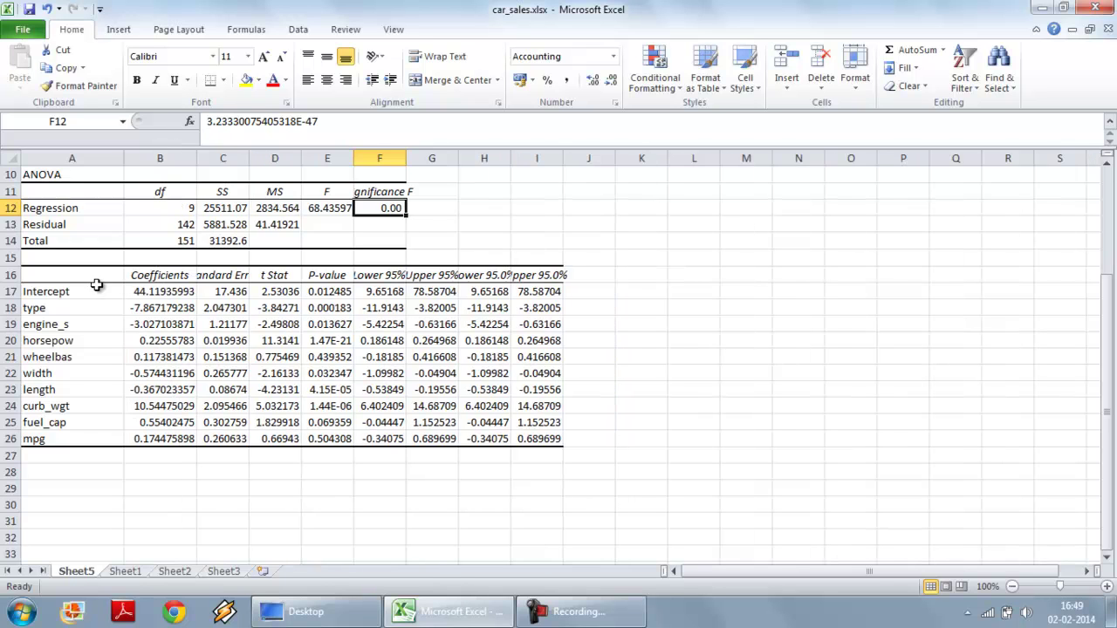
click(144, 290)
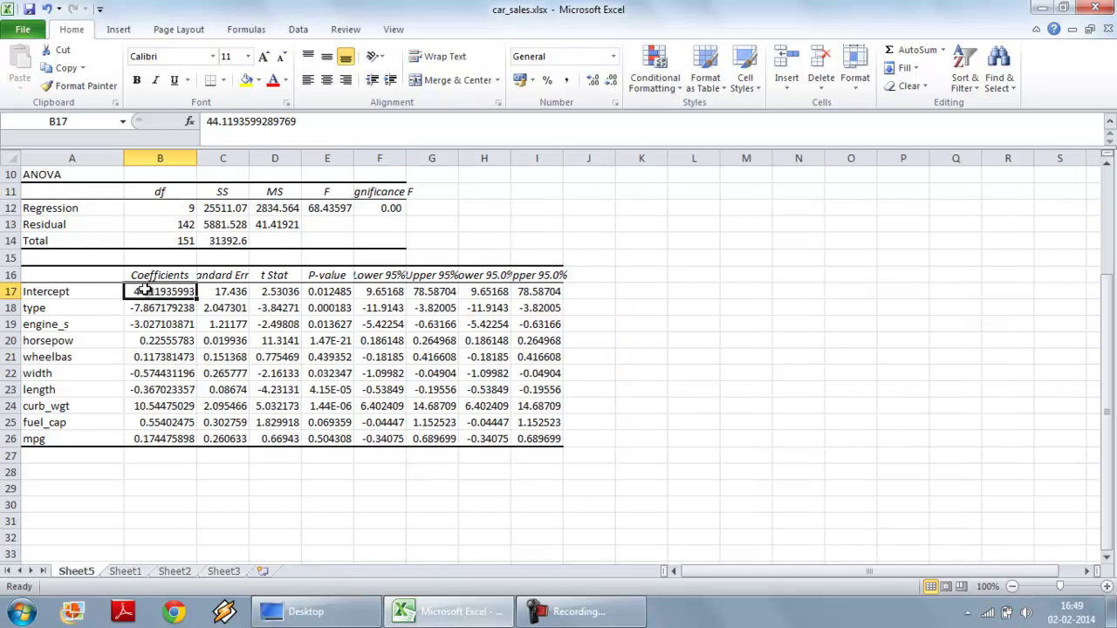
click(158, 311)
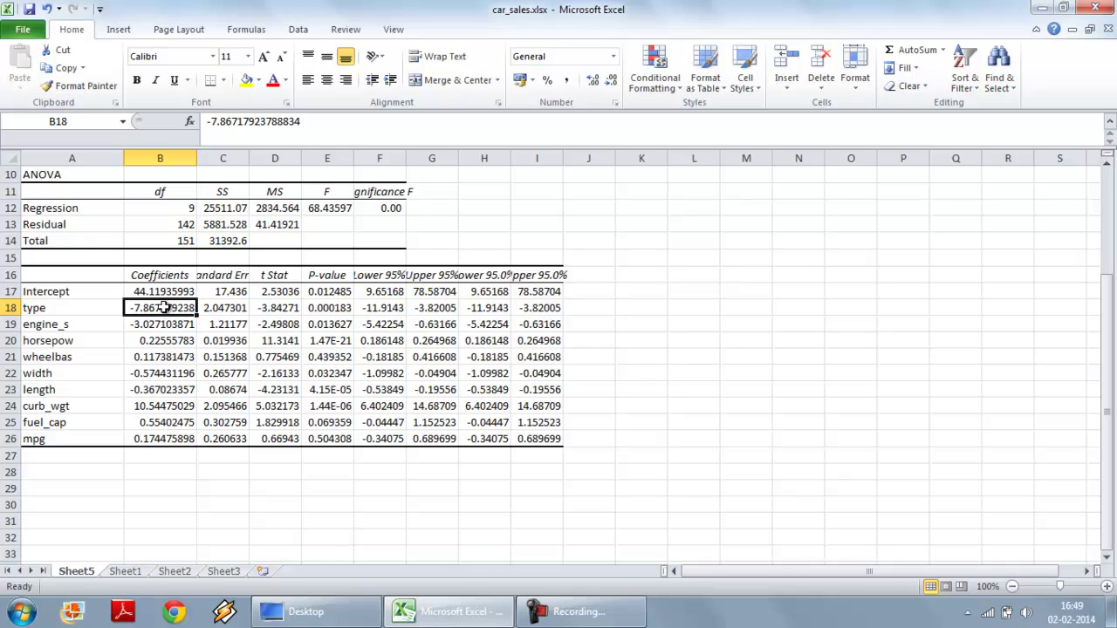
drag(164, 307, 172, 439)
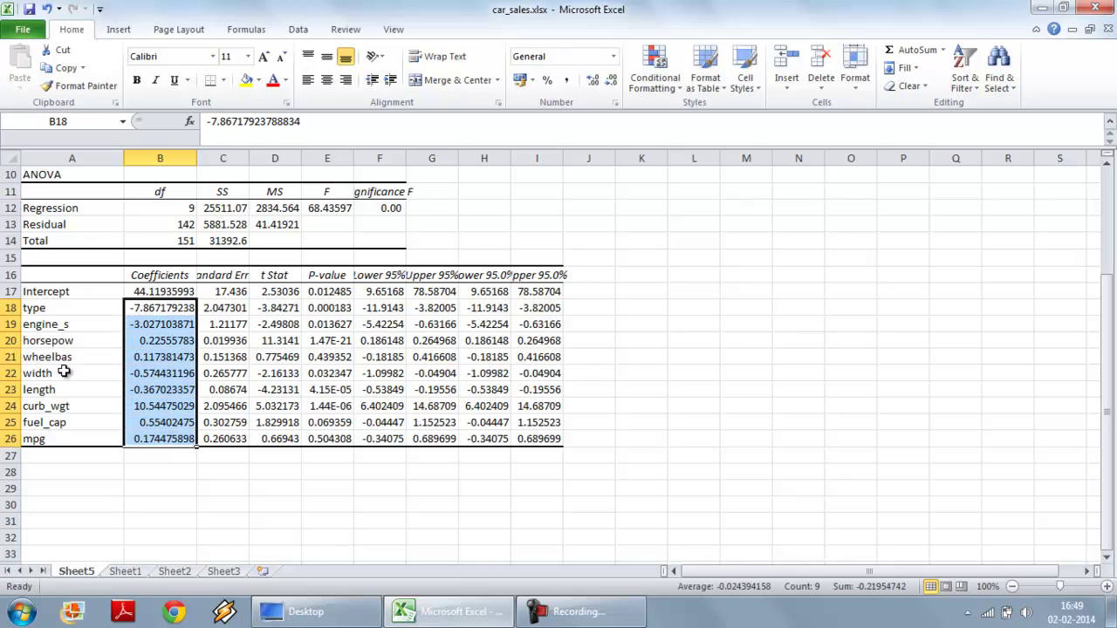
double_click(249, 158)
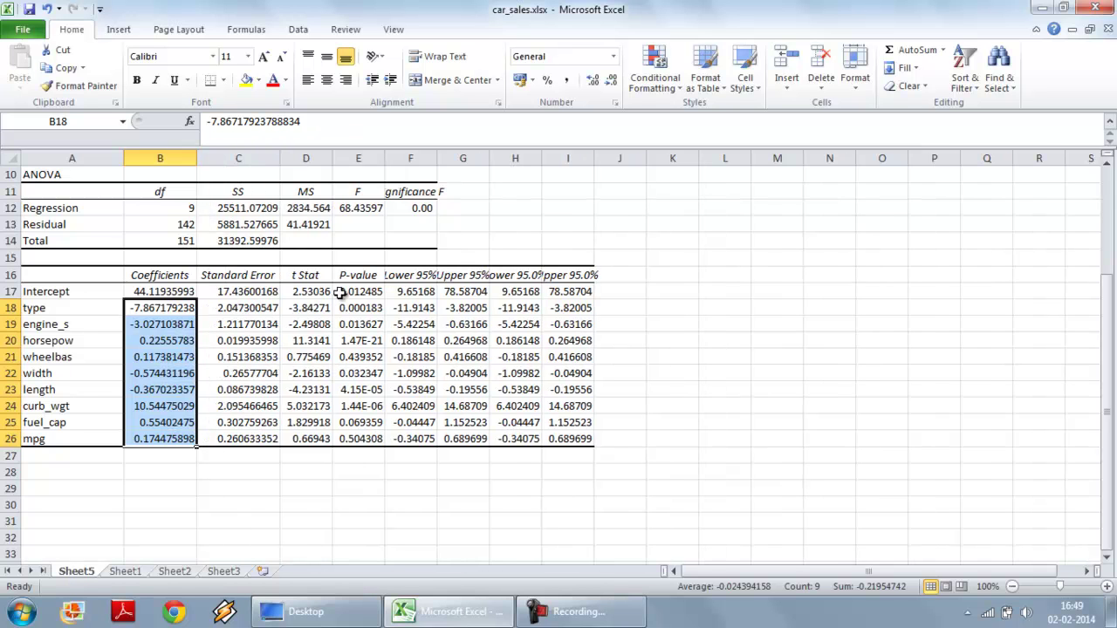
double_click(384, 158)
Apply the comma number style to all P-values from Intercept through mpg in E17:E26
scroll(389, 321, up, 3)
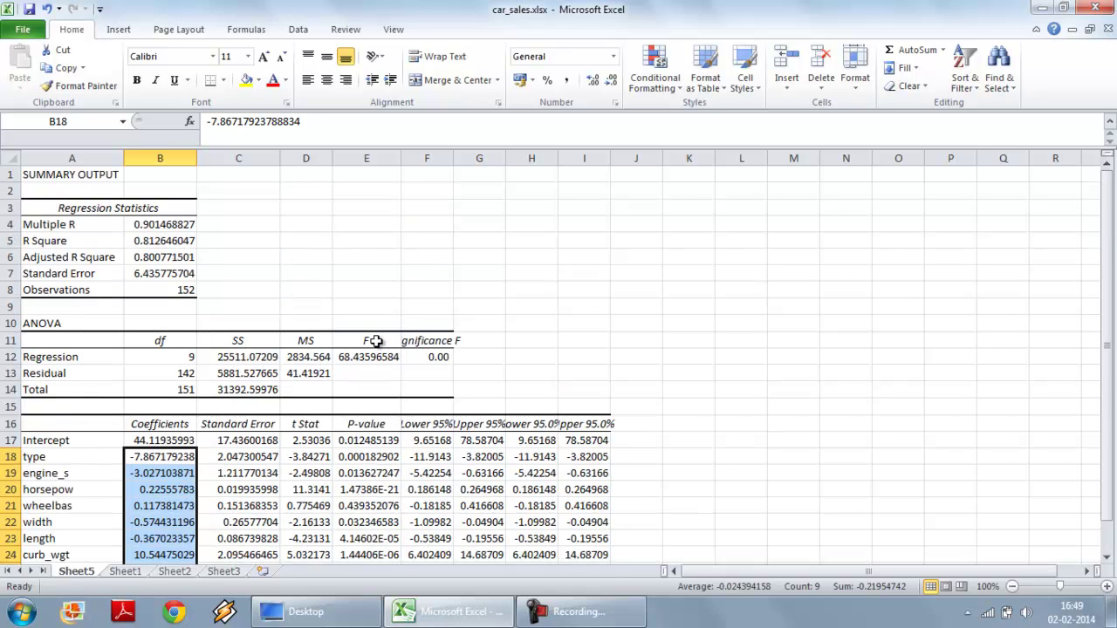
scroll(376, 340, down, 1)
drag(362, 390, 369, 536)
click(564, 82)
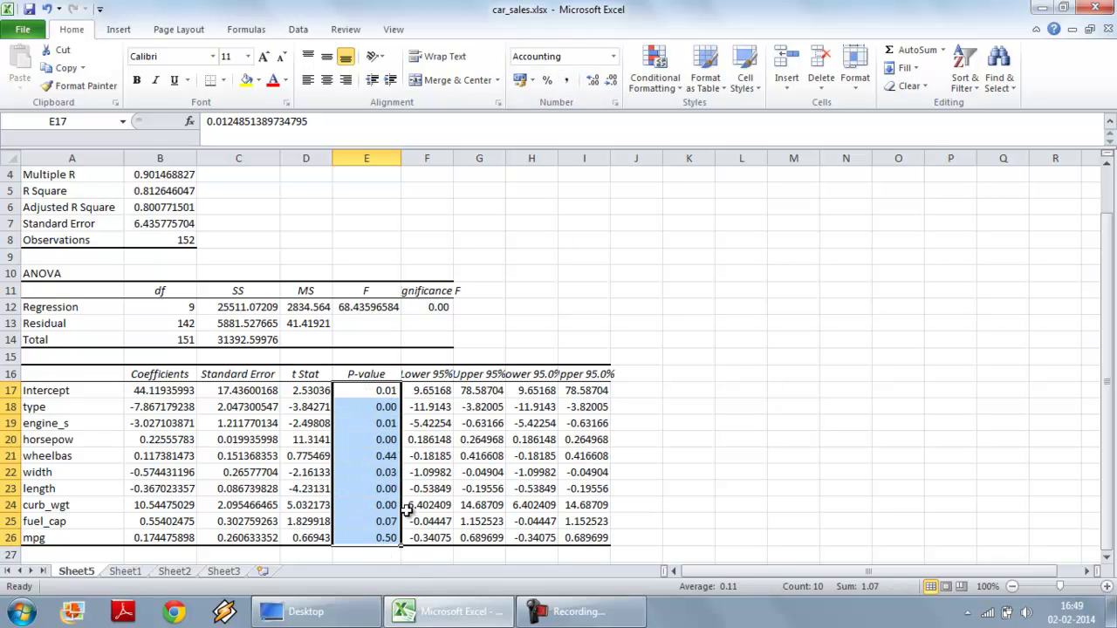
Compare the P-values of wheelbas and mpg and check the wheelbas coefficient
click(382, 453)
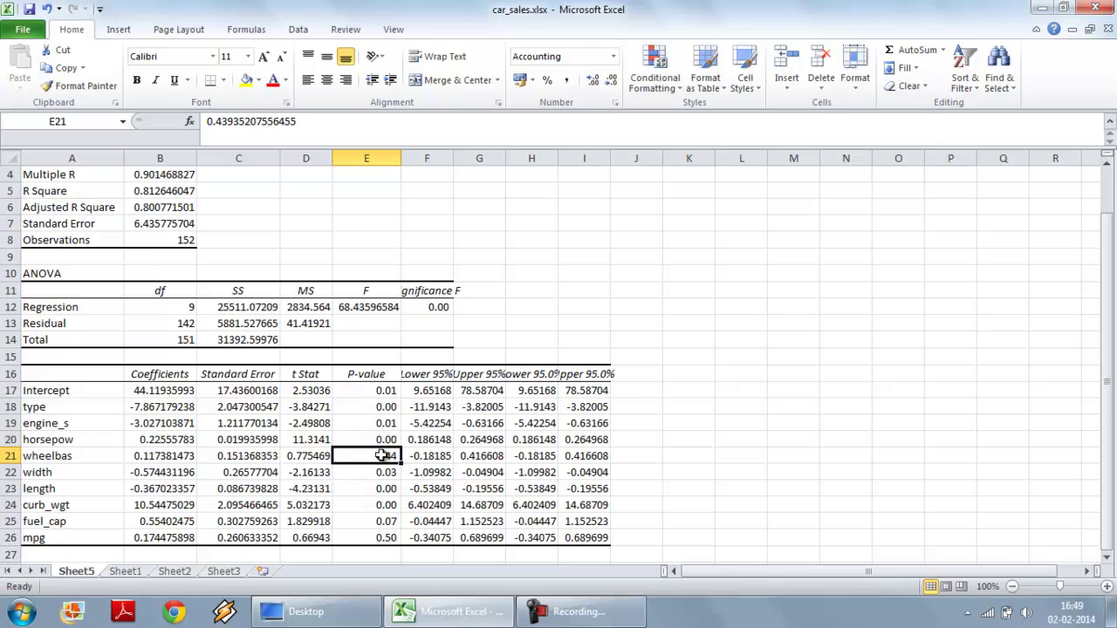
ctrl+click(393, 540)
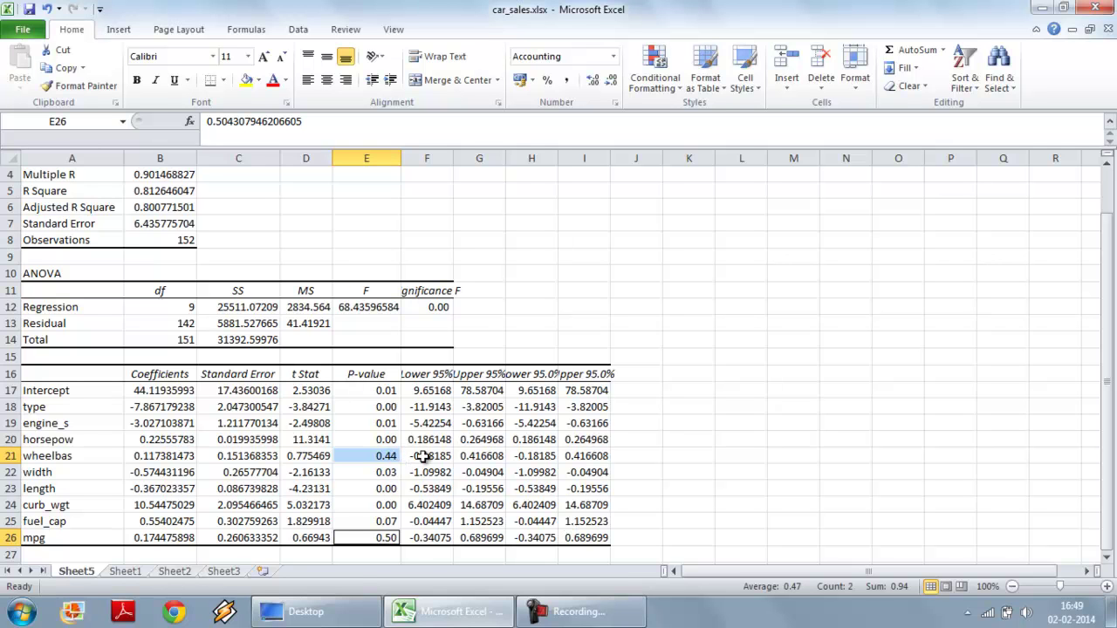
click(148, 456)
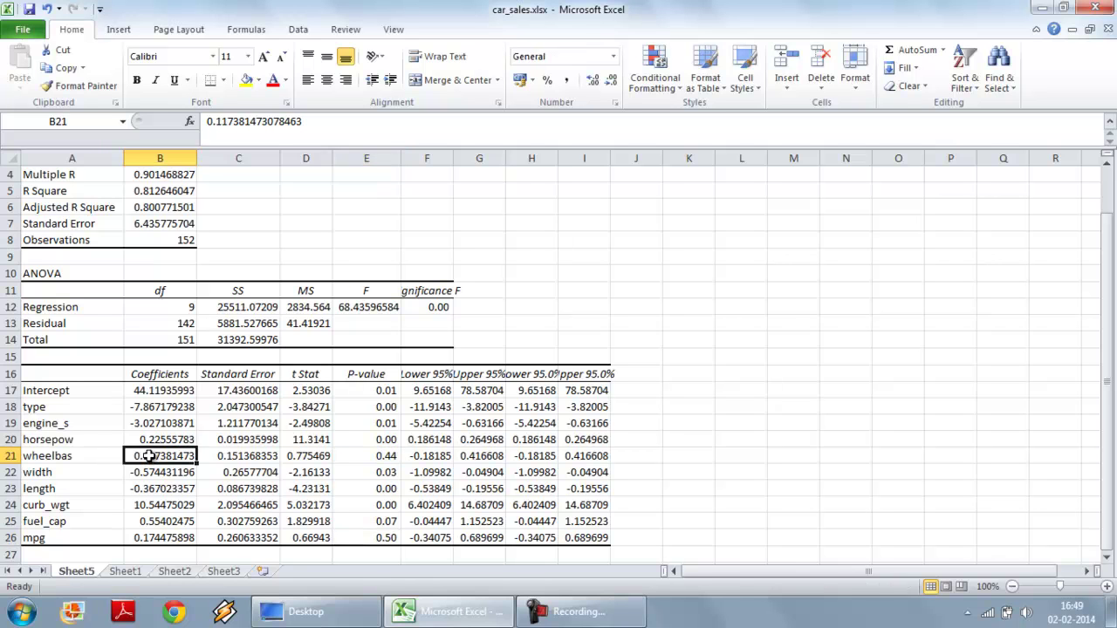
Compare the coefficients and standard errors of wheelbas and mpg, and return to the car data on Sheet1
click(257, 455)
click(157, 459)
click(218, 454)
click(175, 538)
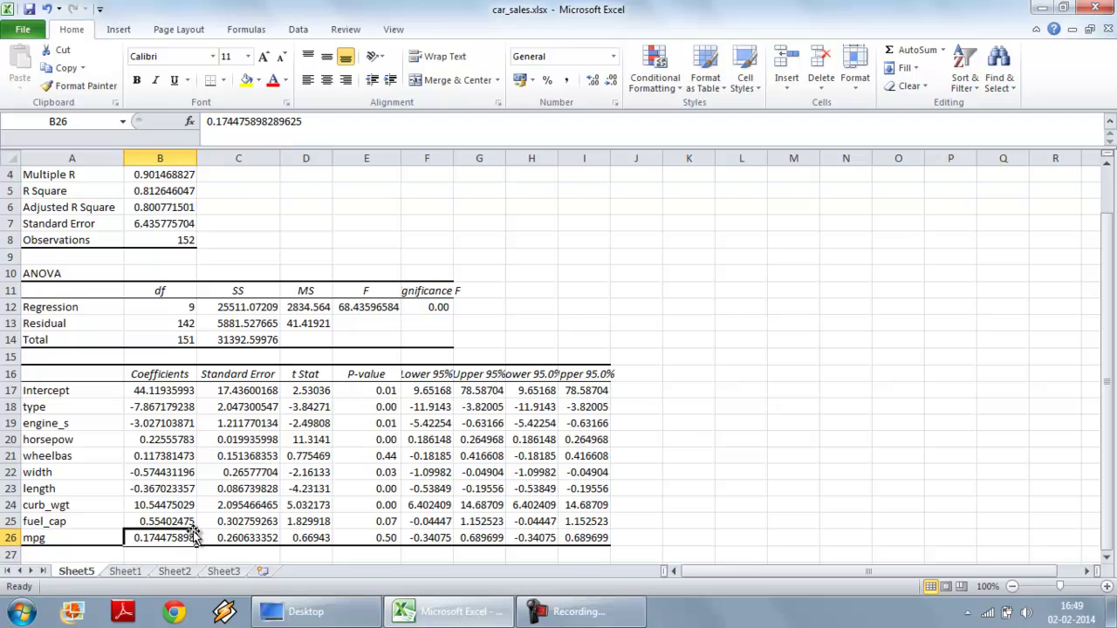
click(228, 534)
click(174, 538)
click(224, 538)
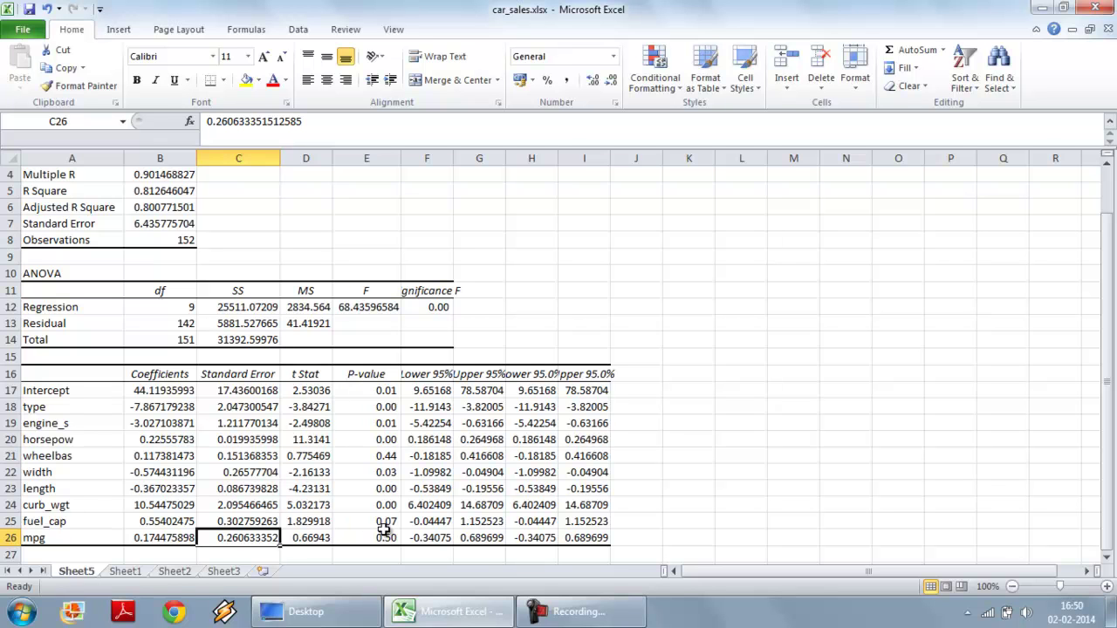
scroll(382, 458, up, 1)
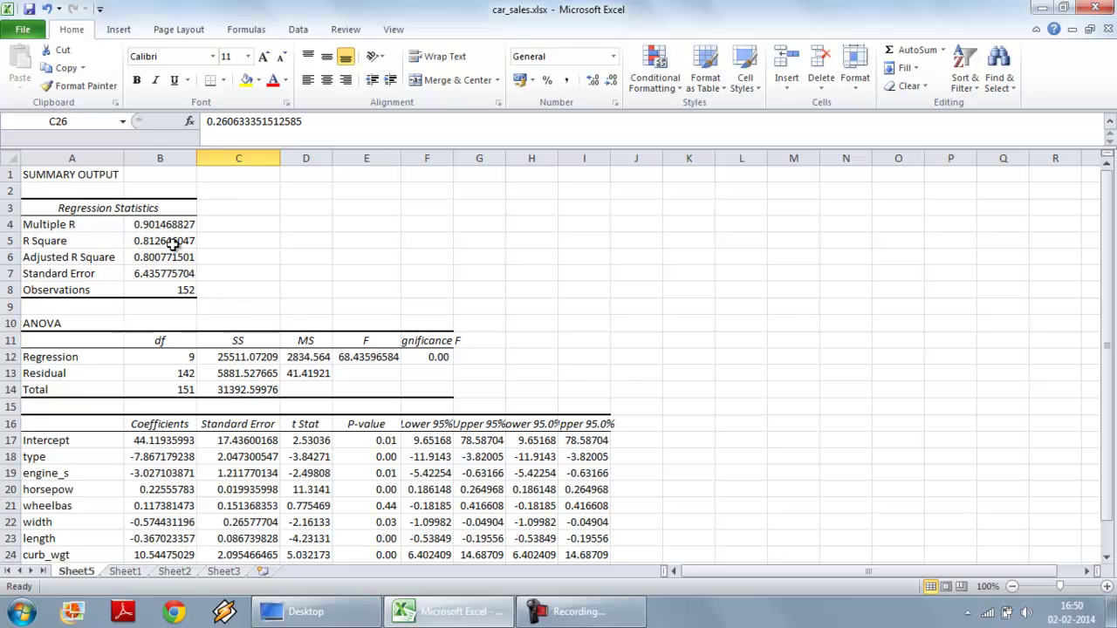
click(125, 573)
click(571, 291)
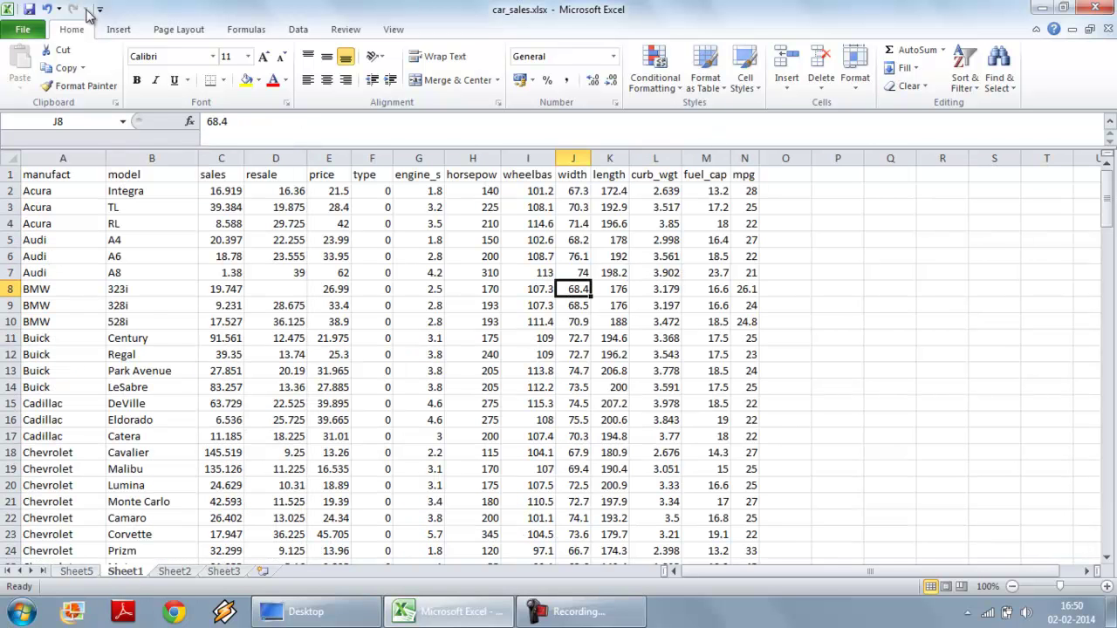
click(299, 32)
click(1001, 53)
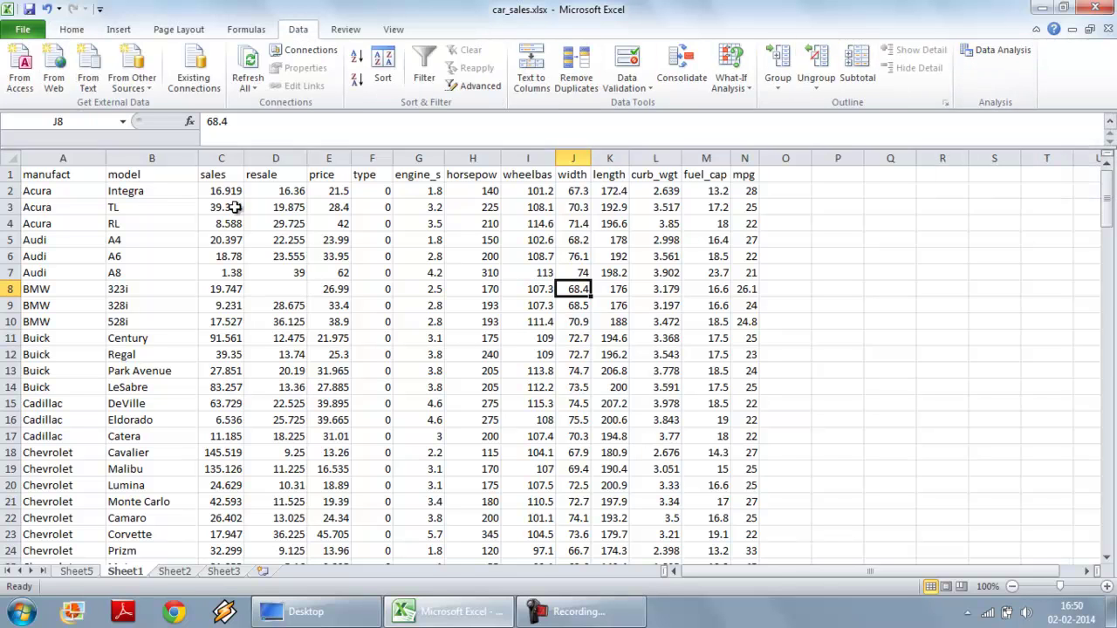
click(1025, 54)
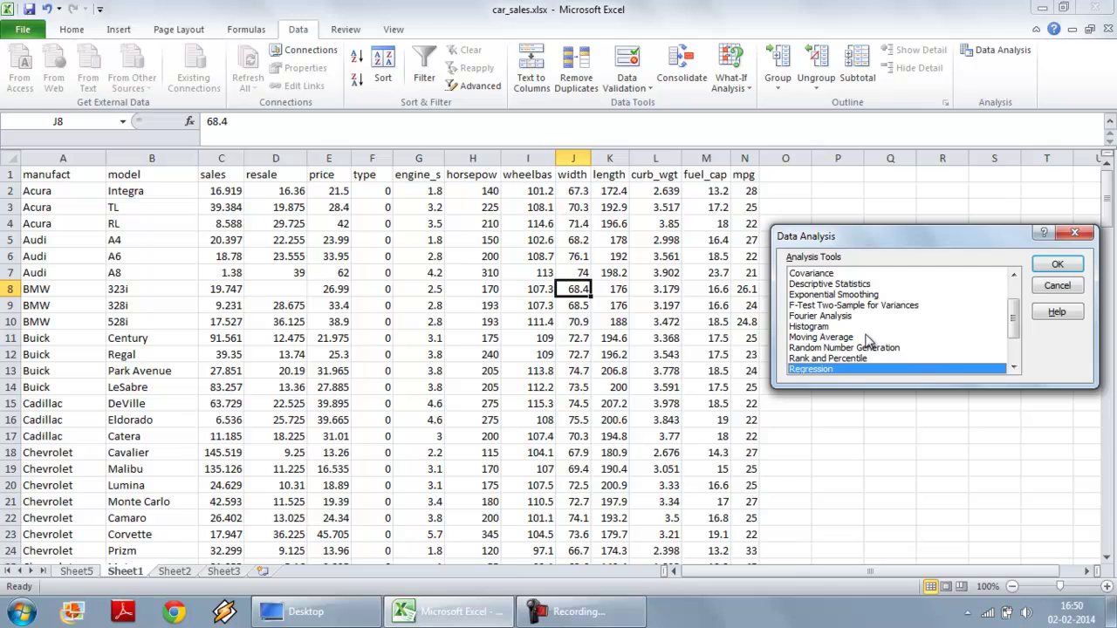
click(1057, 264)
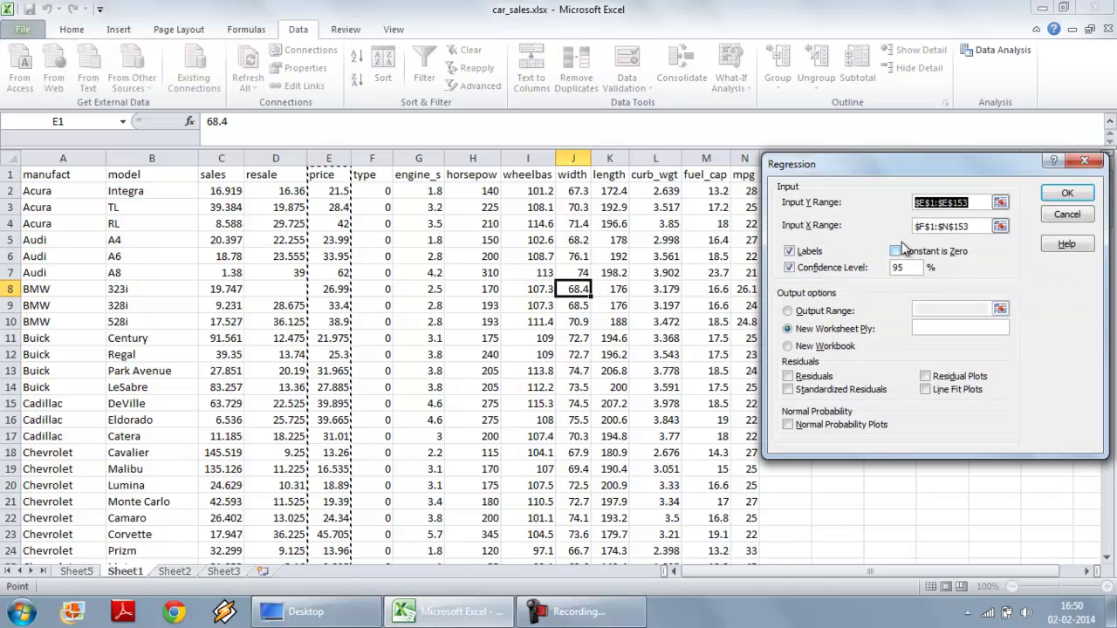
click(972, 203)
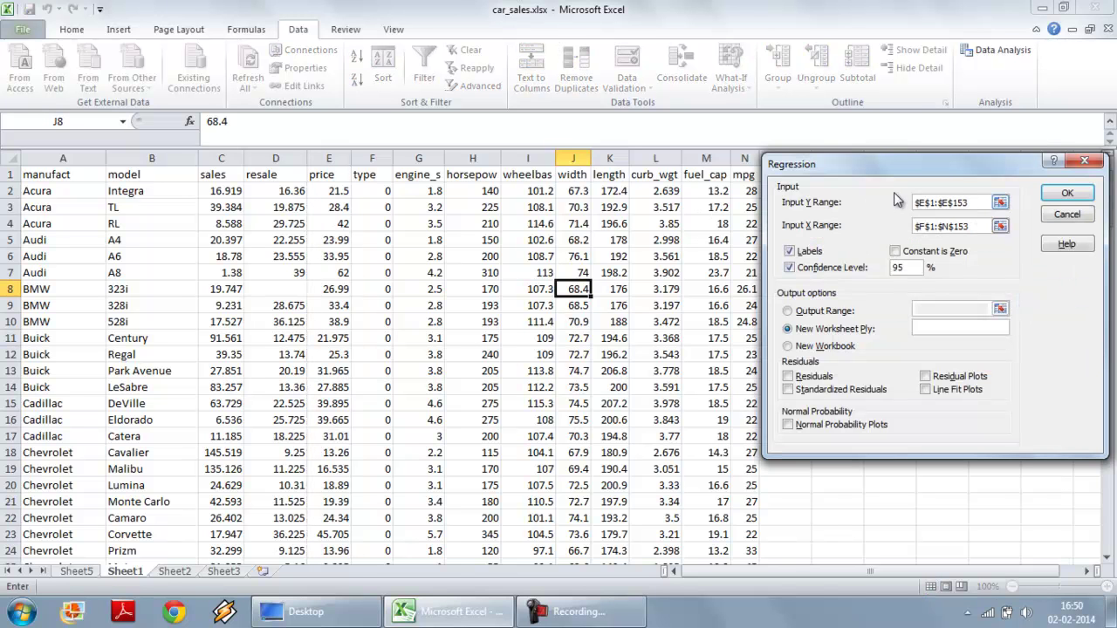
click(1000, 226)
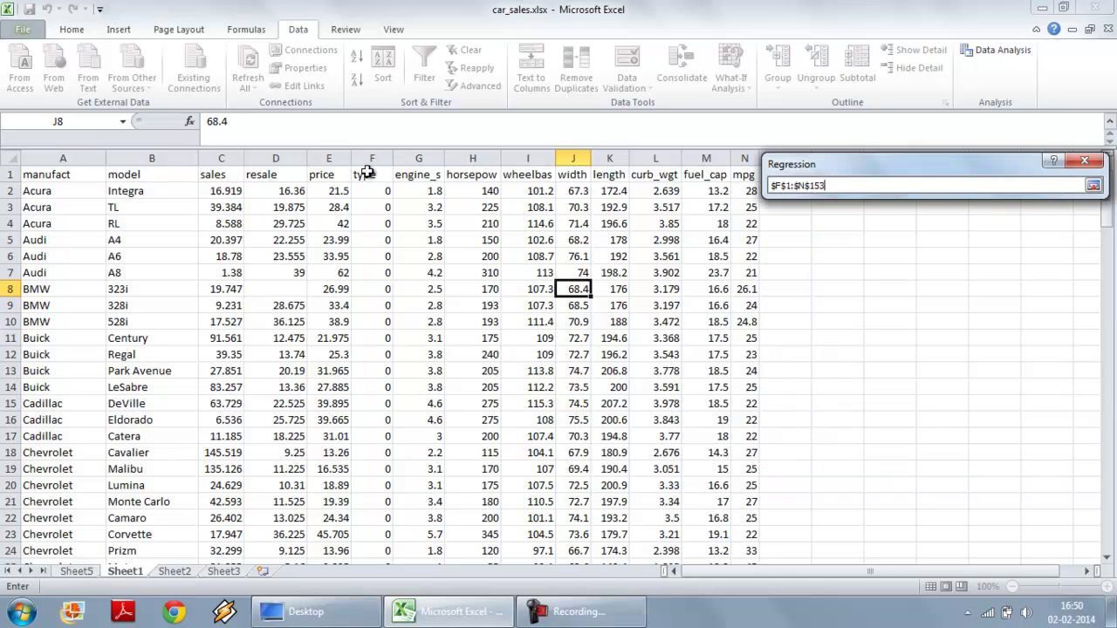
click(78, 574)
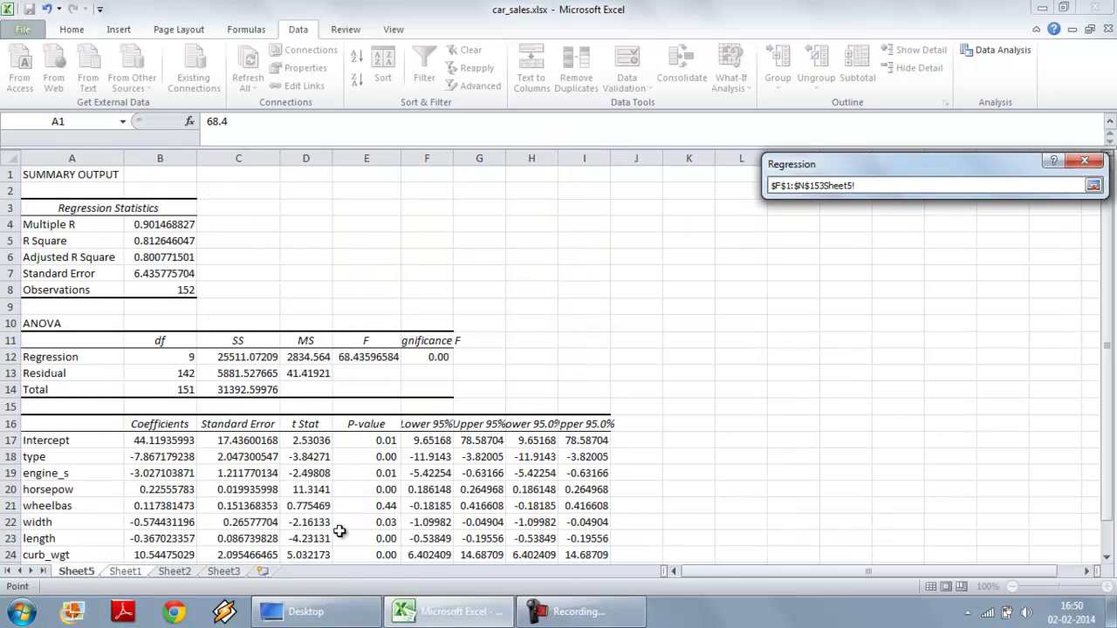
scroll(338, 531, down, 1)
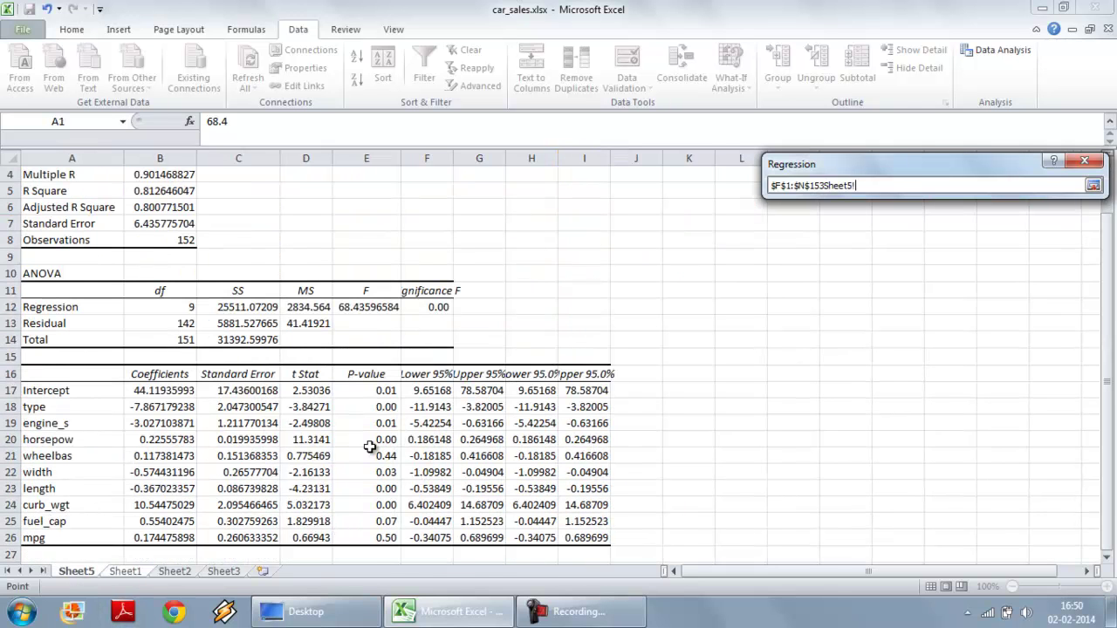
click(131, 576)
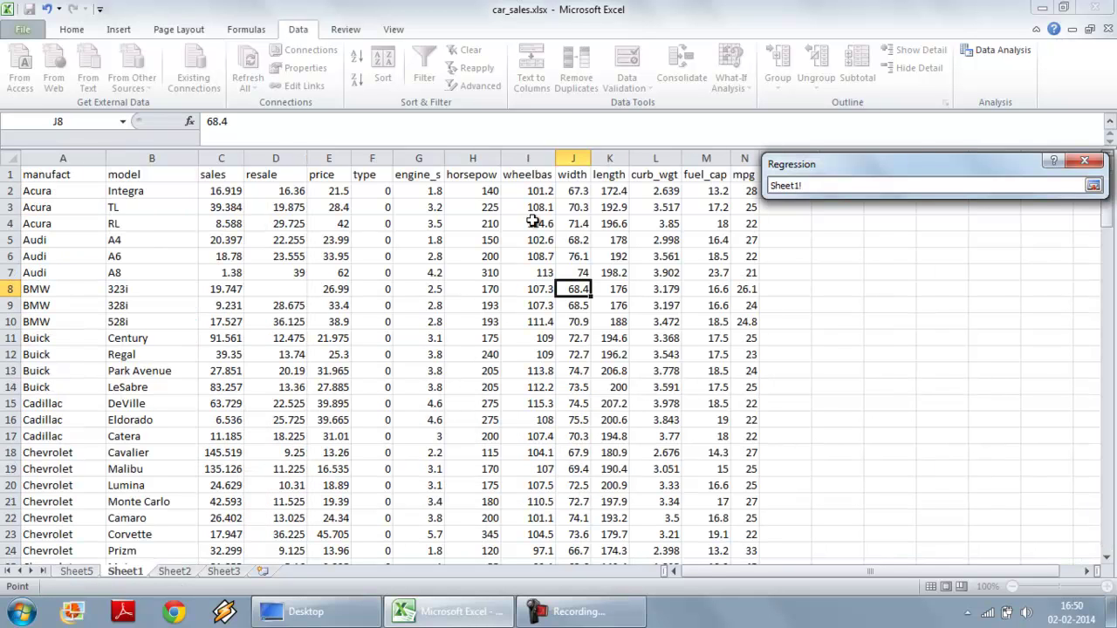
click(527, 176)
drag(407, 178, 476, 338)
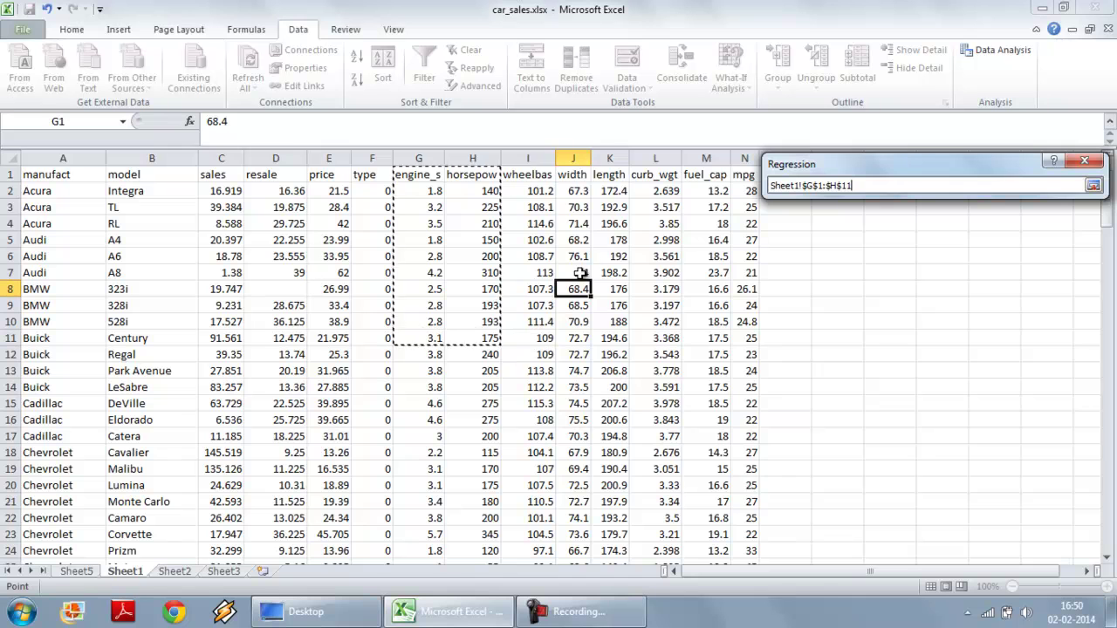
drag(571, 175, 665, 339)
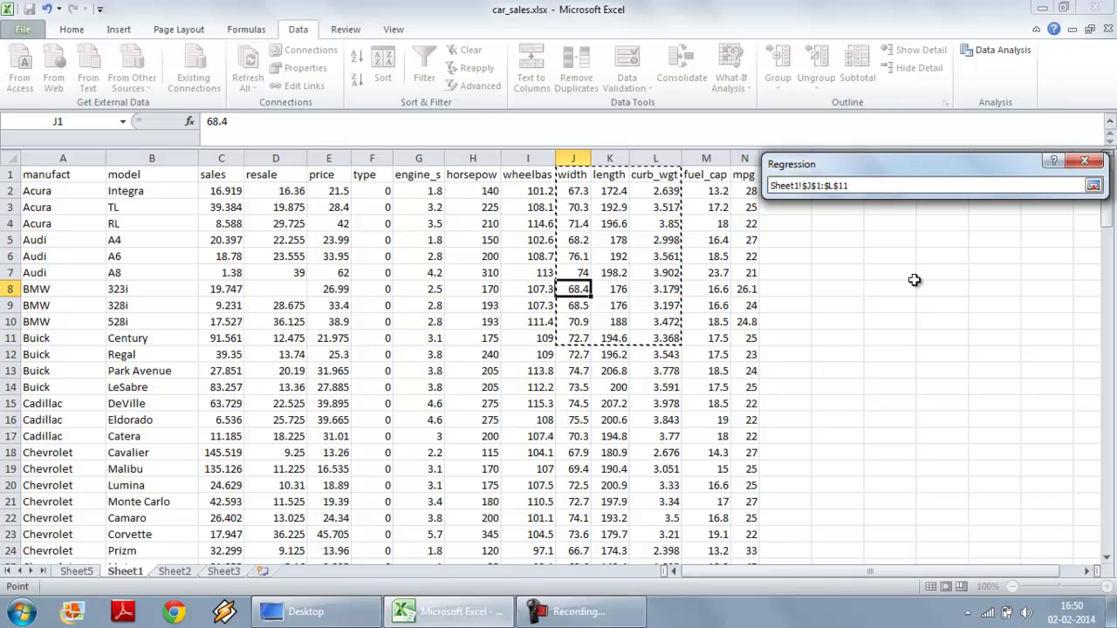
click(1093, 185)
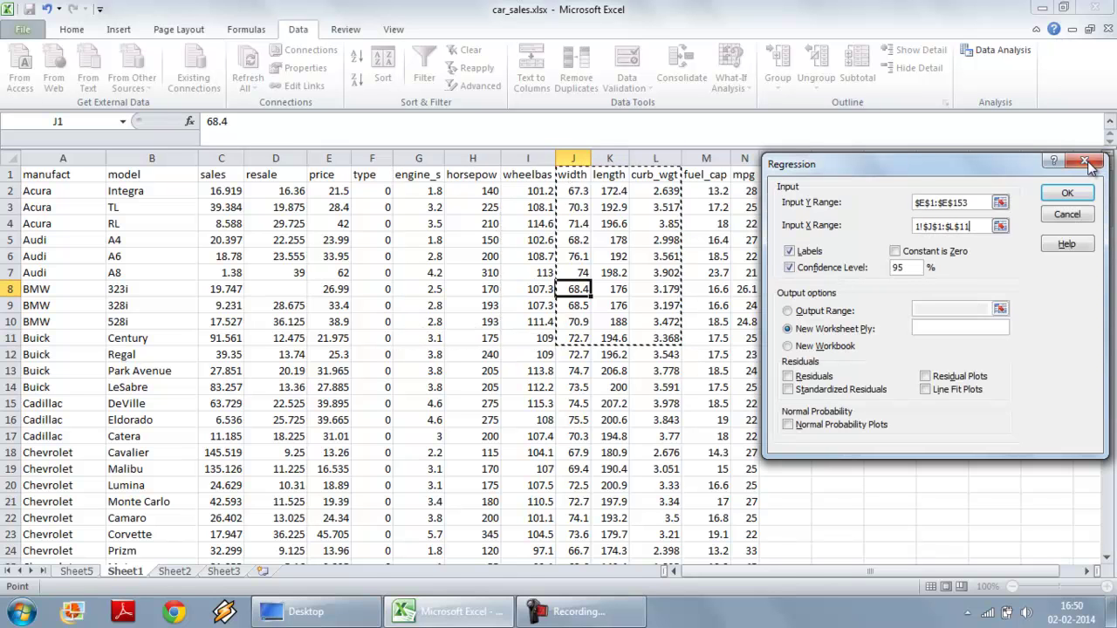
click(1081, 220)
click(1075, 281)
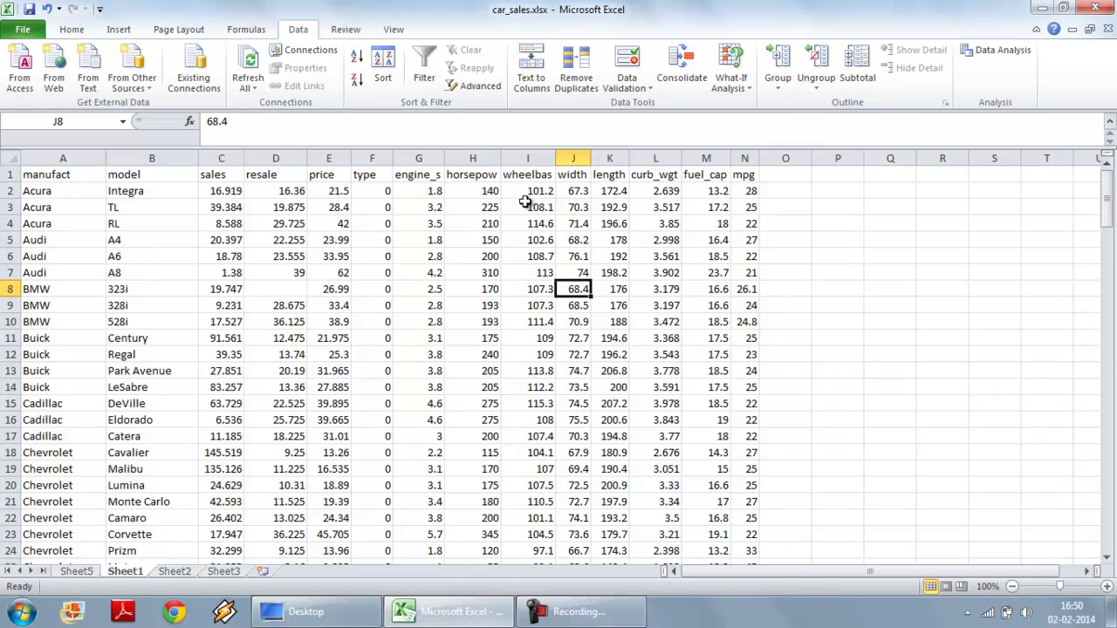
Move the wheelbas column to directly after mpg on Sheet1, and recheck the P-values in the Sheet5 regression output
right_click(527, 152)
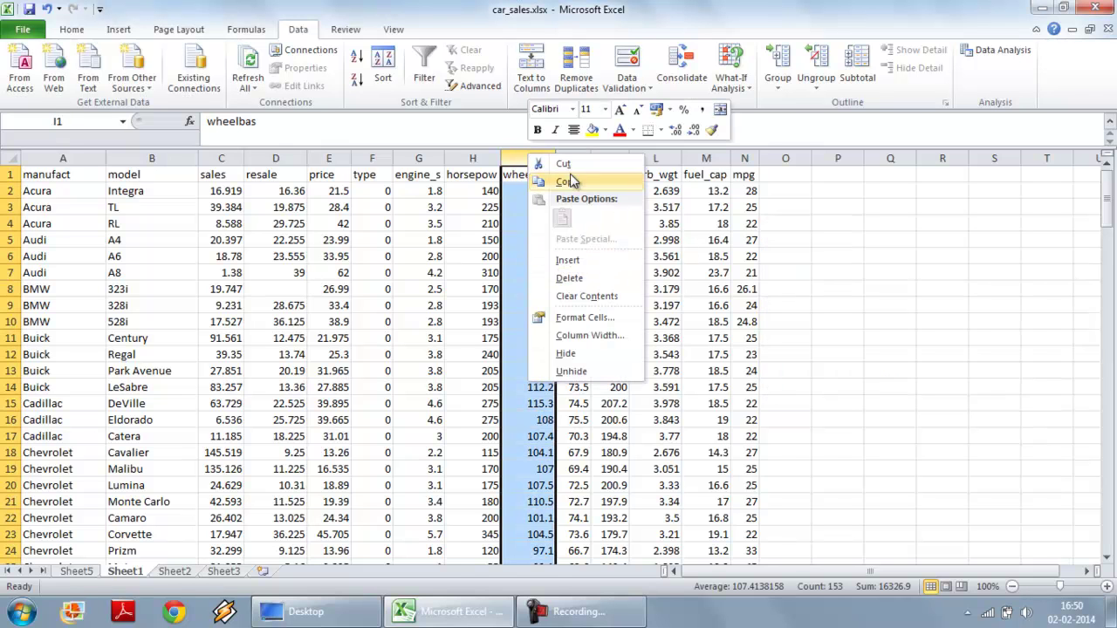
click(564, 163)
right_click(787, 173)
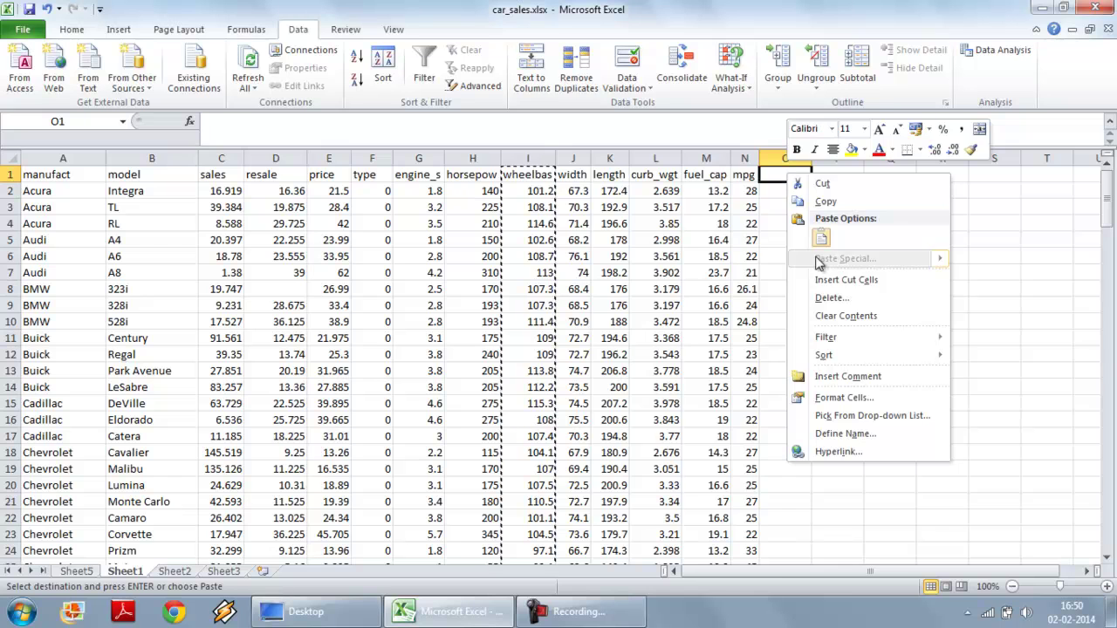
click(823, 281)
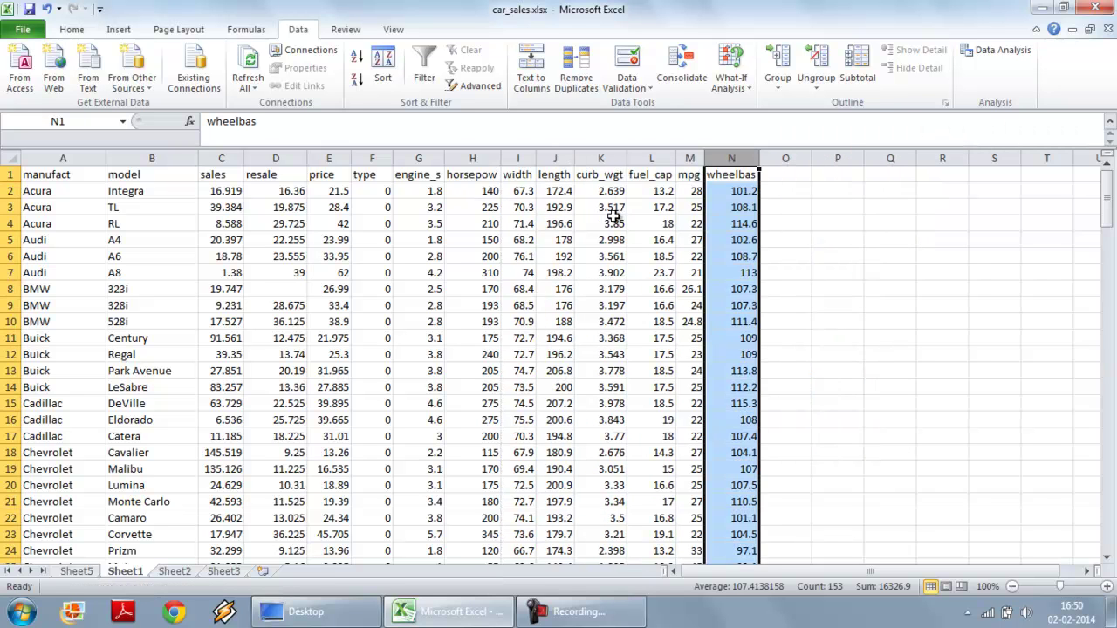
click(75, 570)
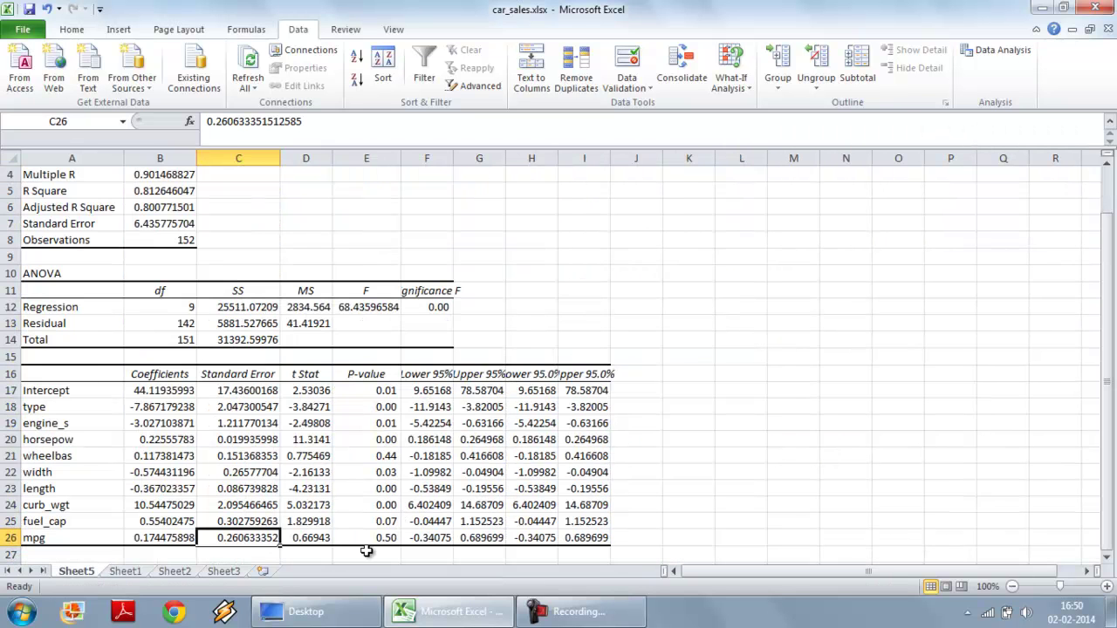
click(124, 571)
click(521, 404)
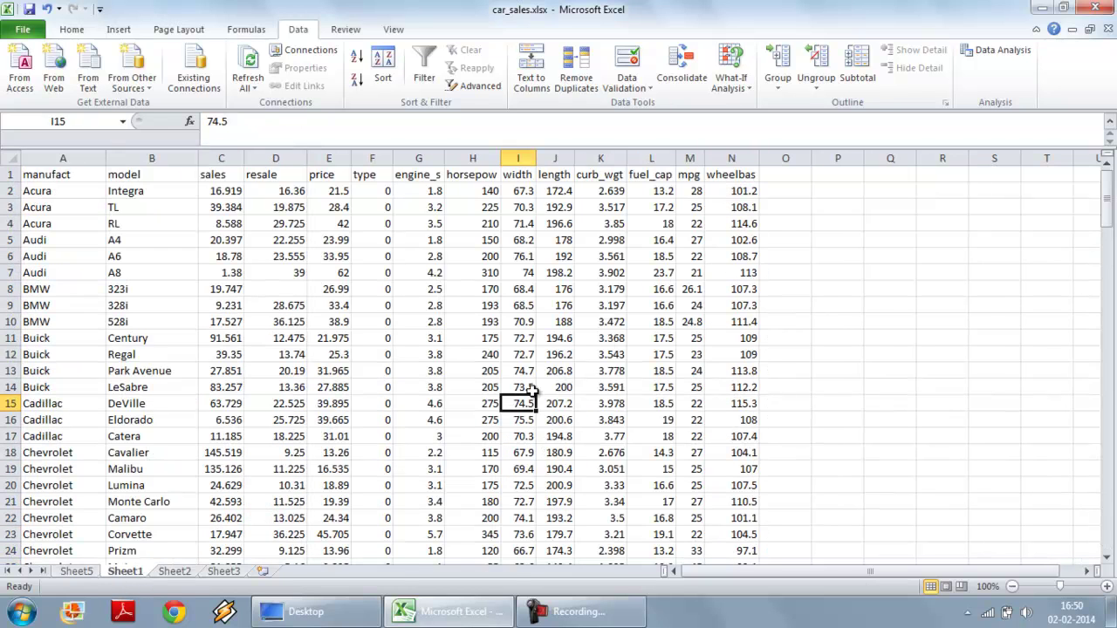
Start a new Regression analysis with the price column $E$1:$E$153 as the Y range
click(994, 50)
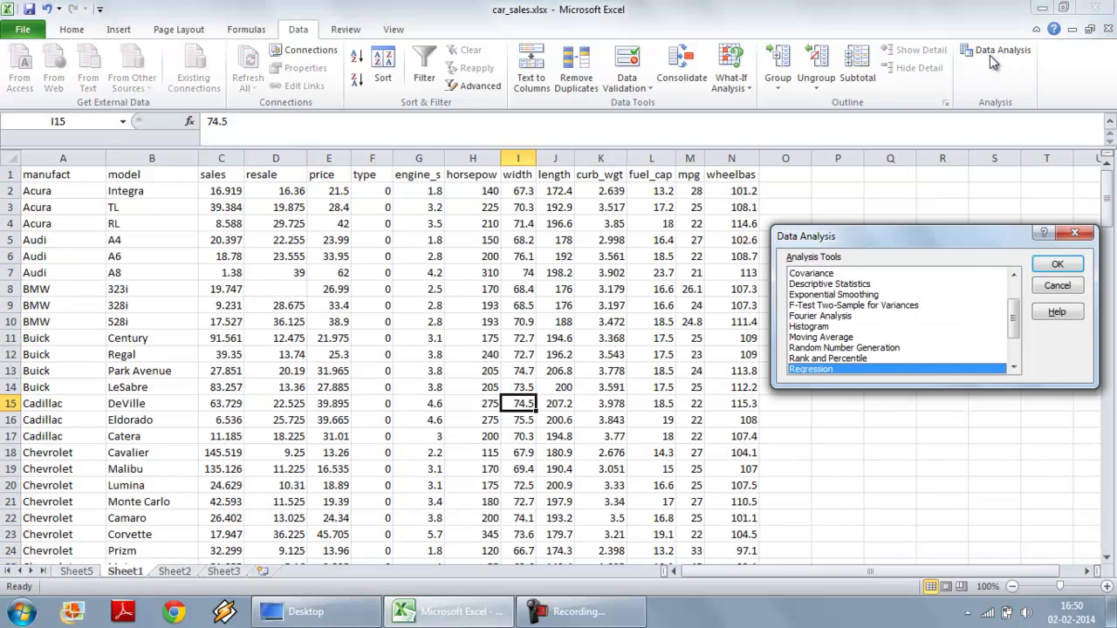
click(1057, 264)
click(999, 203)
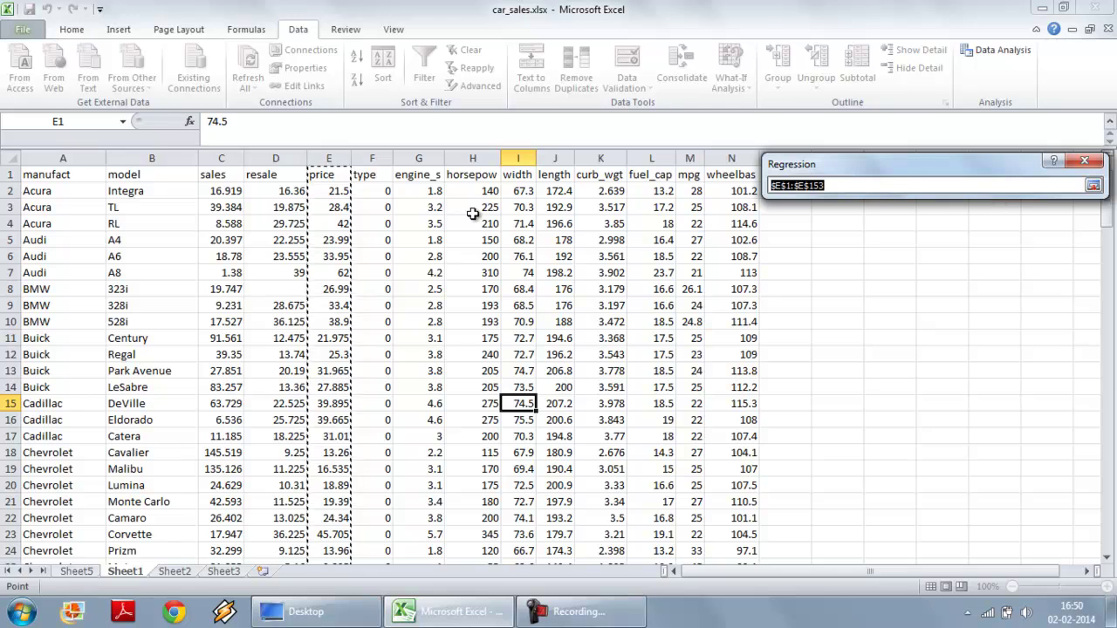
click(1093, 185)
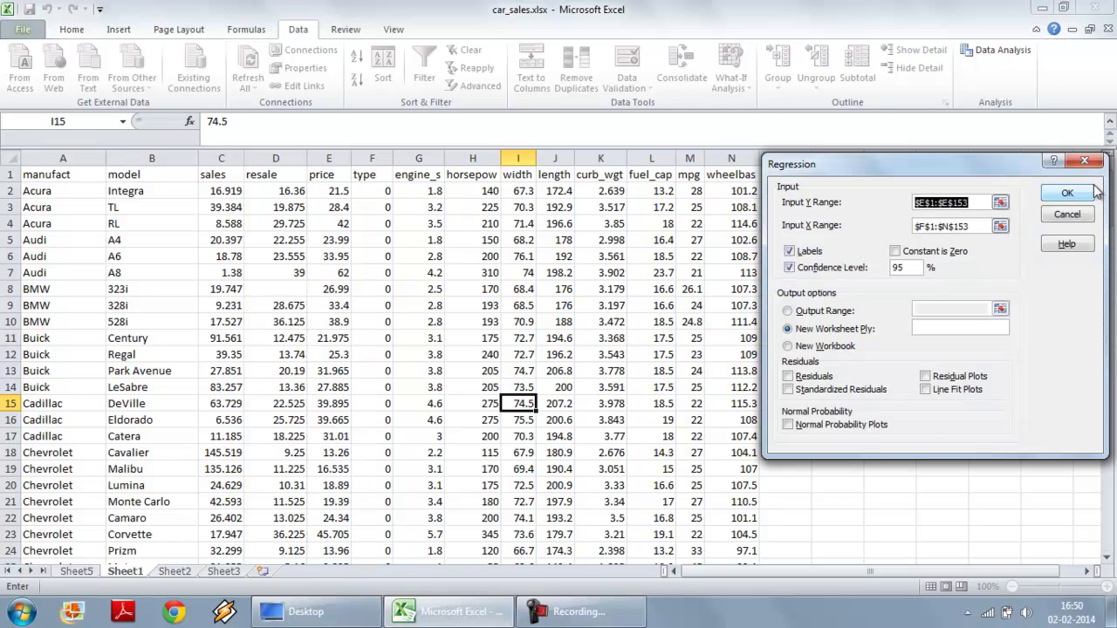
Set the X range to the type through fuel_cap columns, $F$1:$L$153, and run the regression with labels to a new worksheet
click(1000, 226)
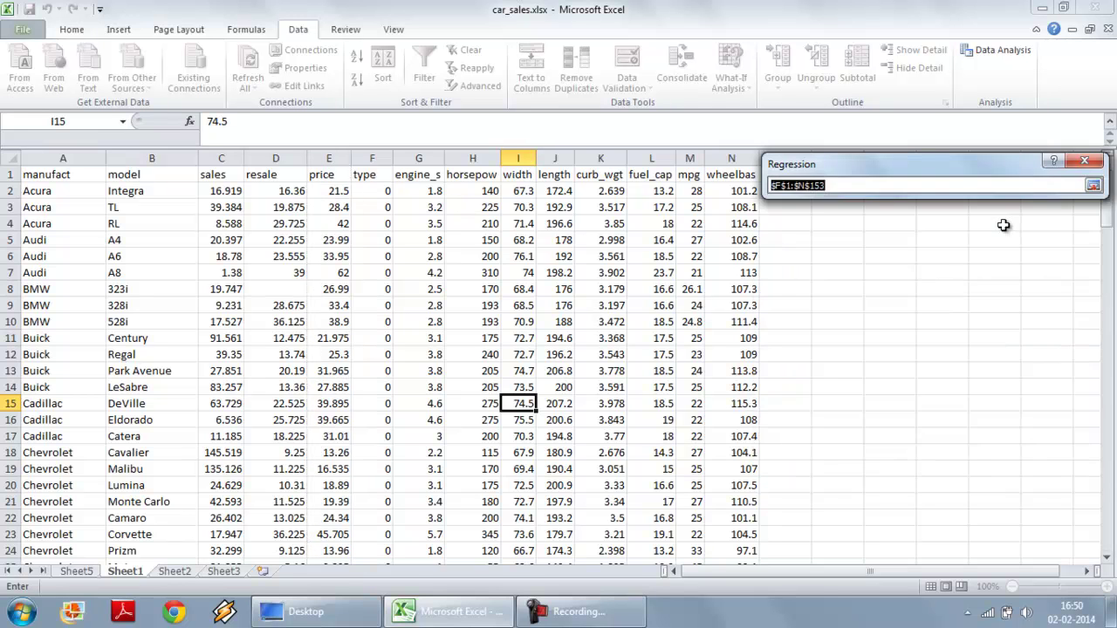
click(364, 175)
key(shift+Right)
key(shift+Right)
key(shift+Right)
key(shift+Right)
key(shift+Right)
key(shift+Right)
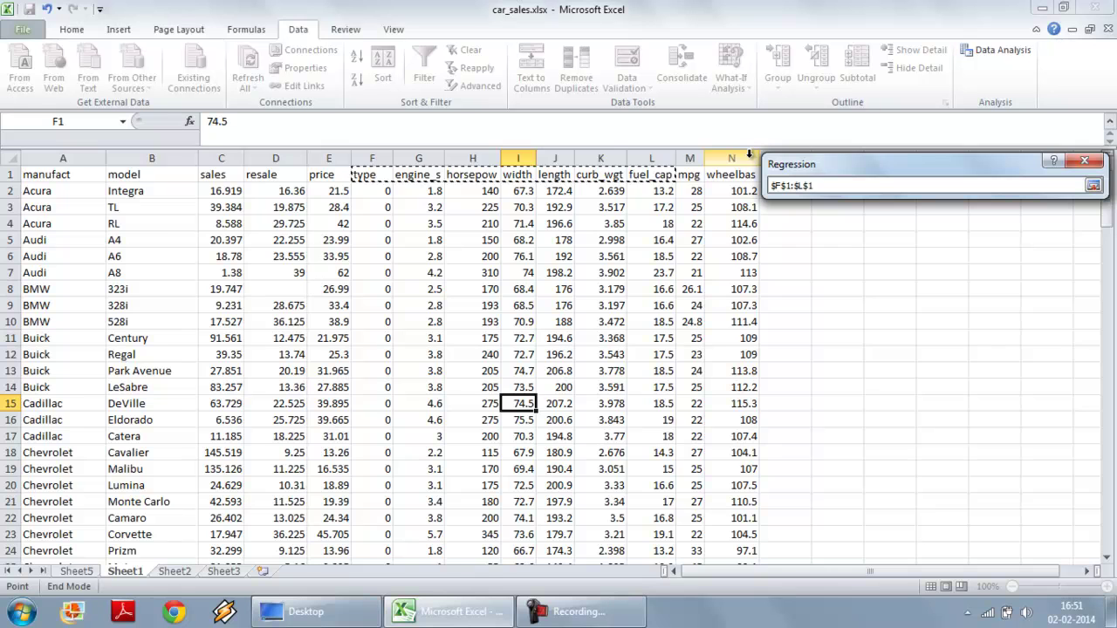
key(ctrl+shift+Down)
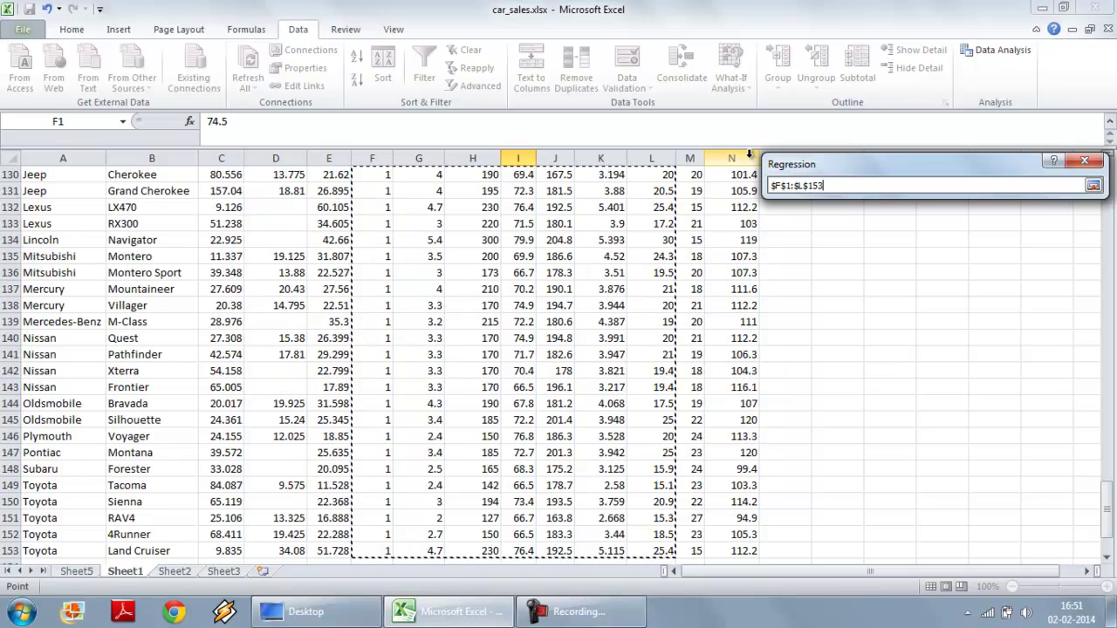
click(1093, 185)
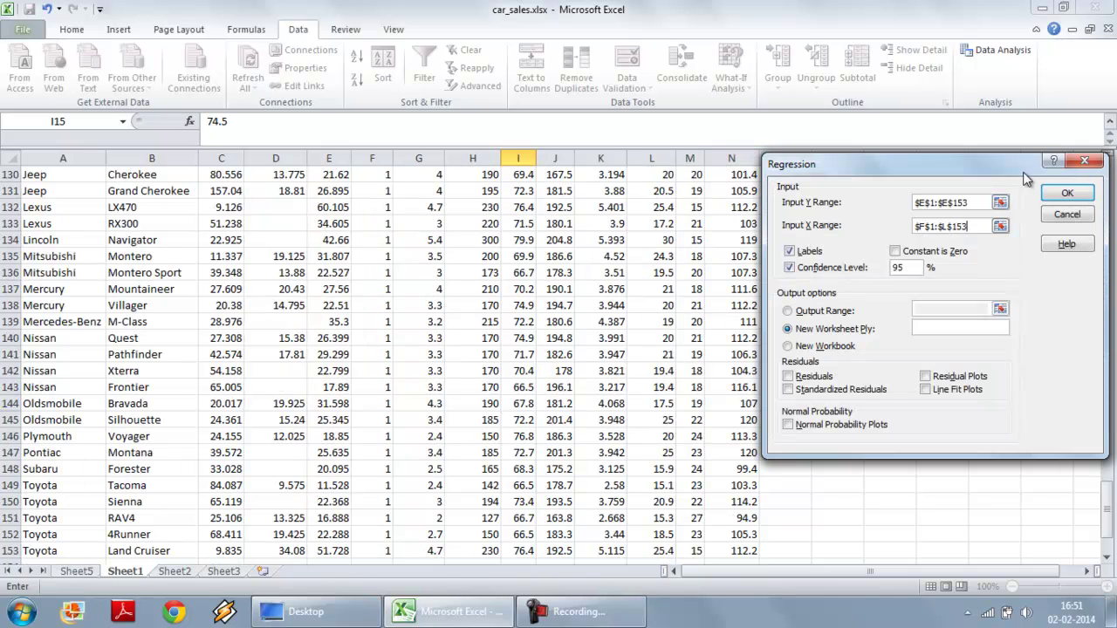
click(1067, 192)
click(128, 409)
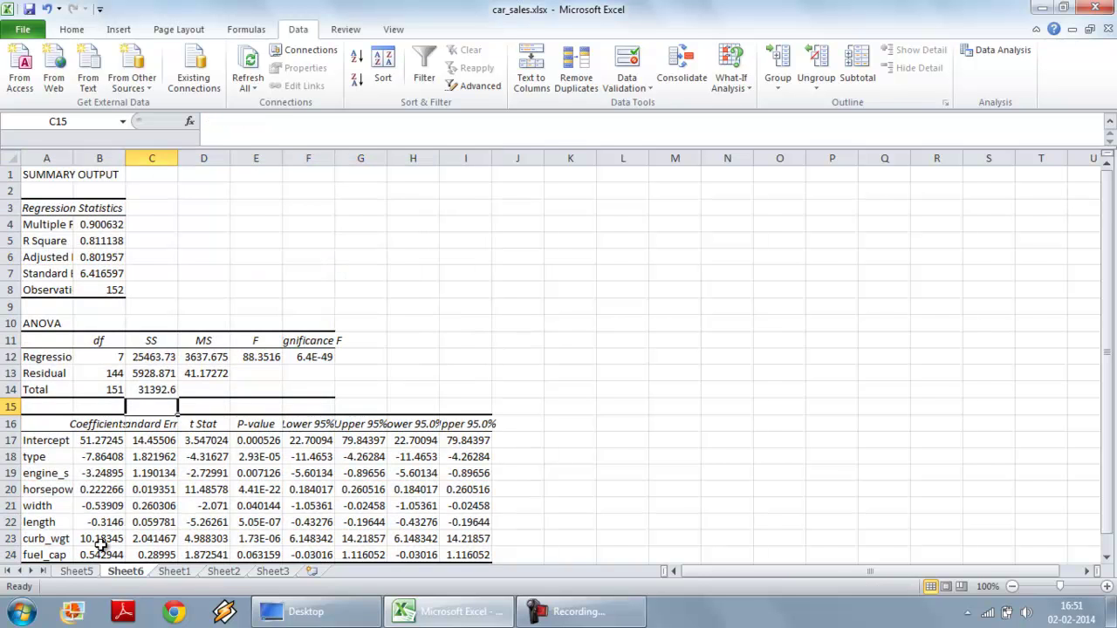
Compare the first regression output on Sheet5 with the reduced model on Sheet6, checking the R Square in B5
click(86, 577)
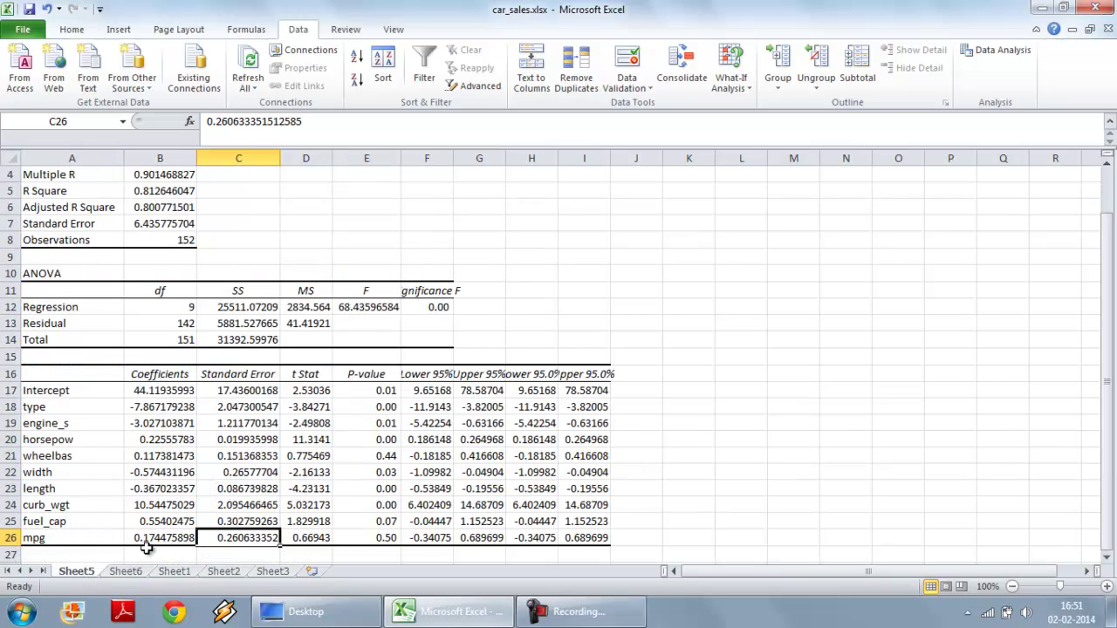
click(128, 572)
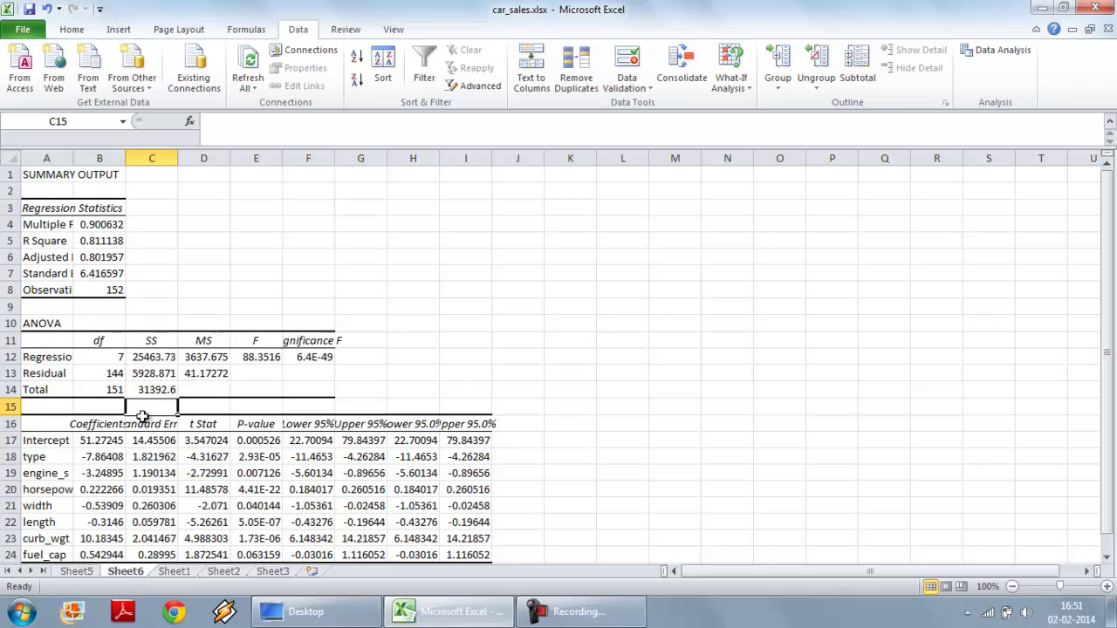
click(101, 240)
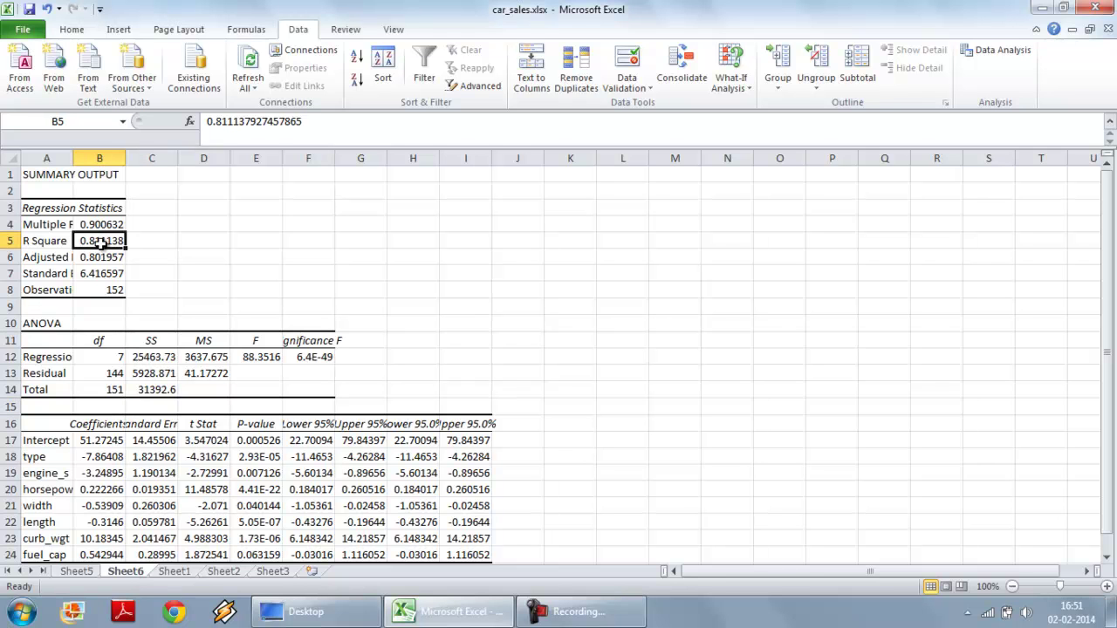
Apply the comma number style to the P-values from Intercept through fuel_cap in E17:E24, and recheck the R Square
scroll(137, 373, down, 2)
drag(261, 341, 268, 452)
click(71, 28)
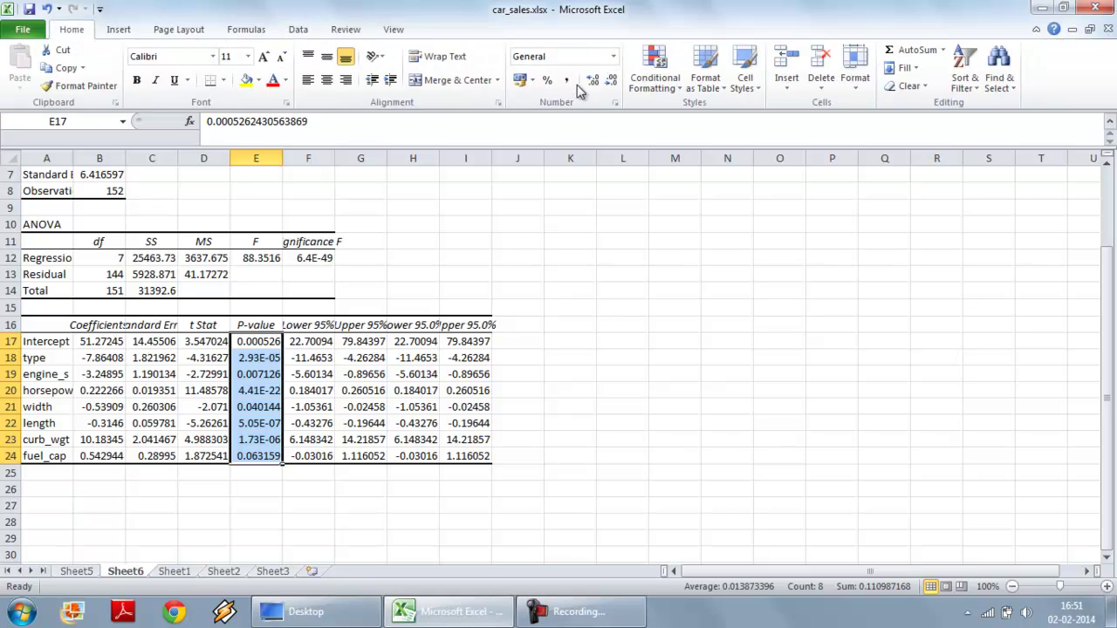
click(566, 79)
scroll(269, 405, up, 2)
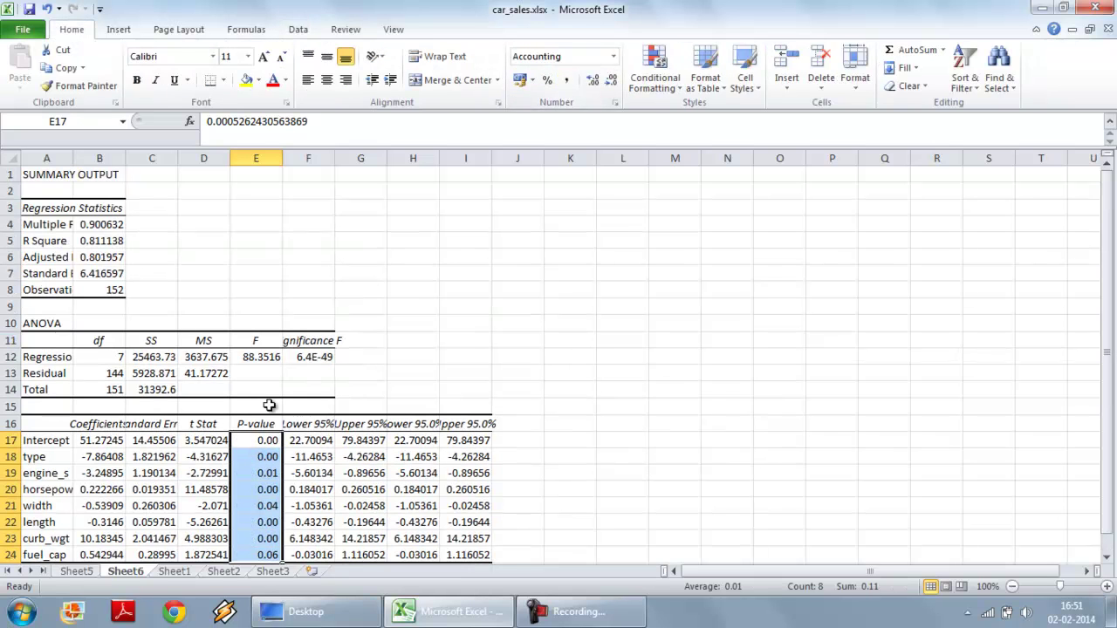
click(106, 240)
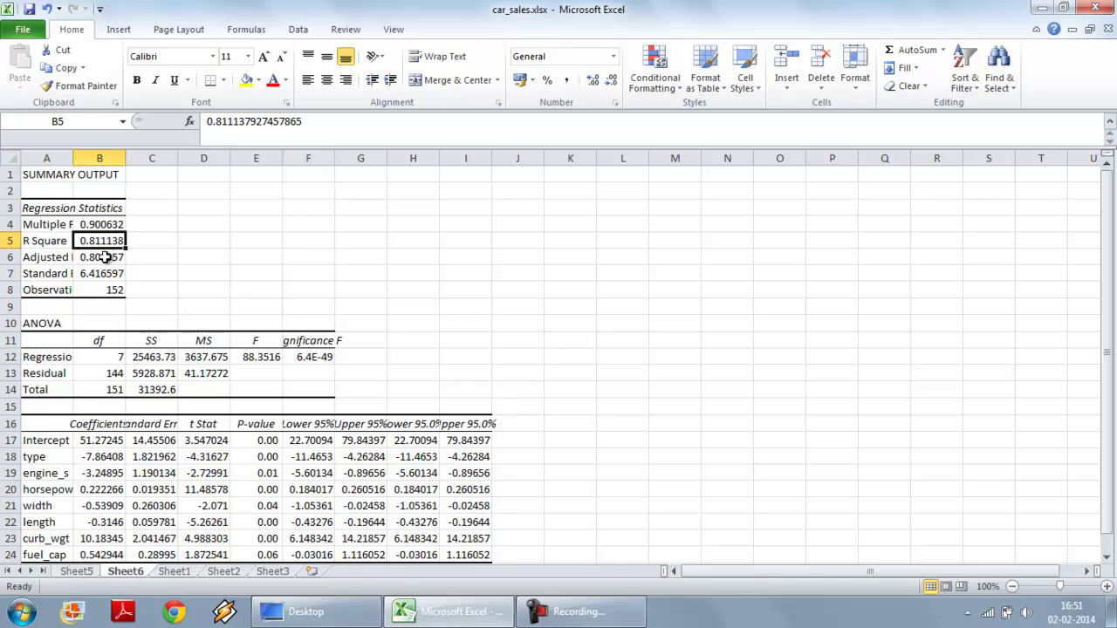
Compare the R Square in B5 on Sheet5 with Sheet6, and autofit Sheet6's column A to its labels
click(77, 572)
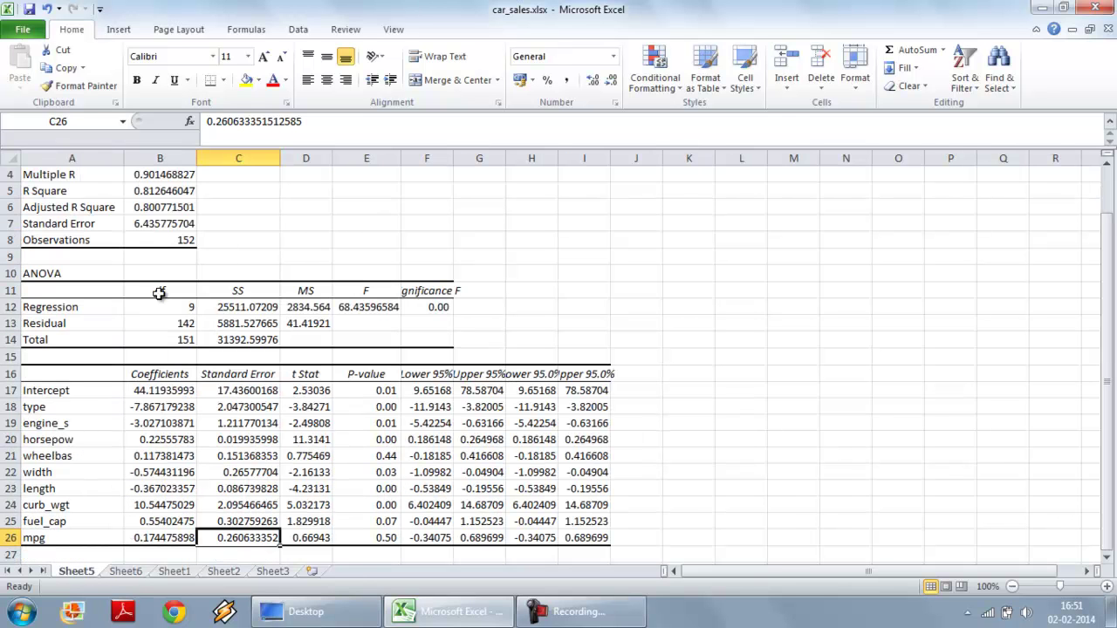
click(174, 193)
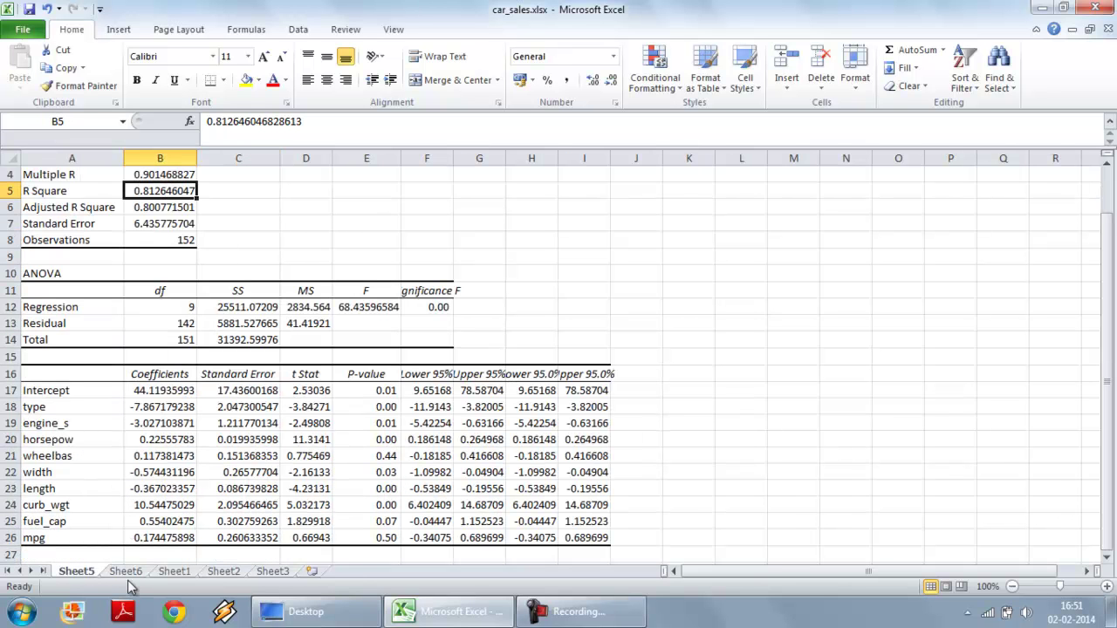
click(126, 572)
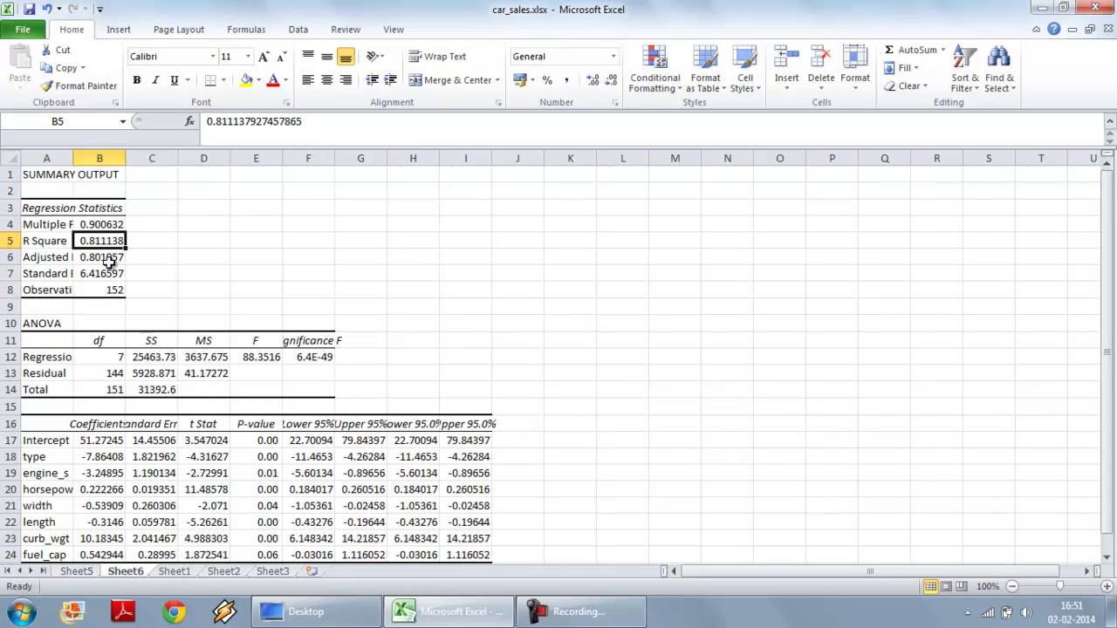
double_click(74, 158)
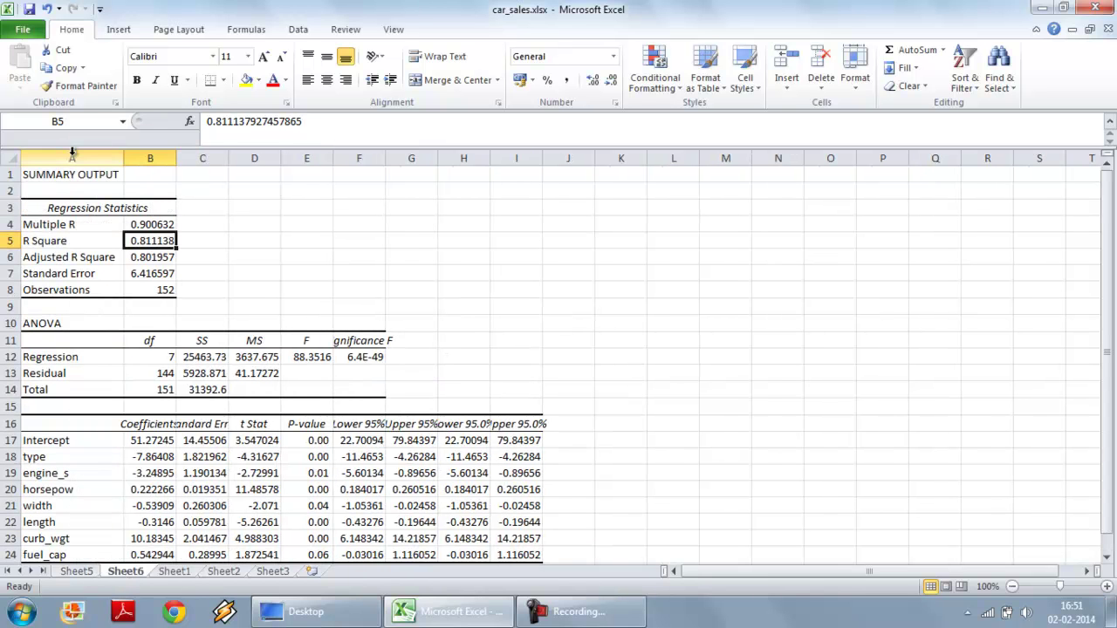
Examine the reduced model's P-values on Sheet6, checking fuel_cap in E24 and width in E21
scroll(265, 343, down, 1)
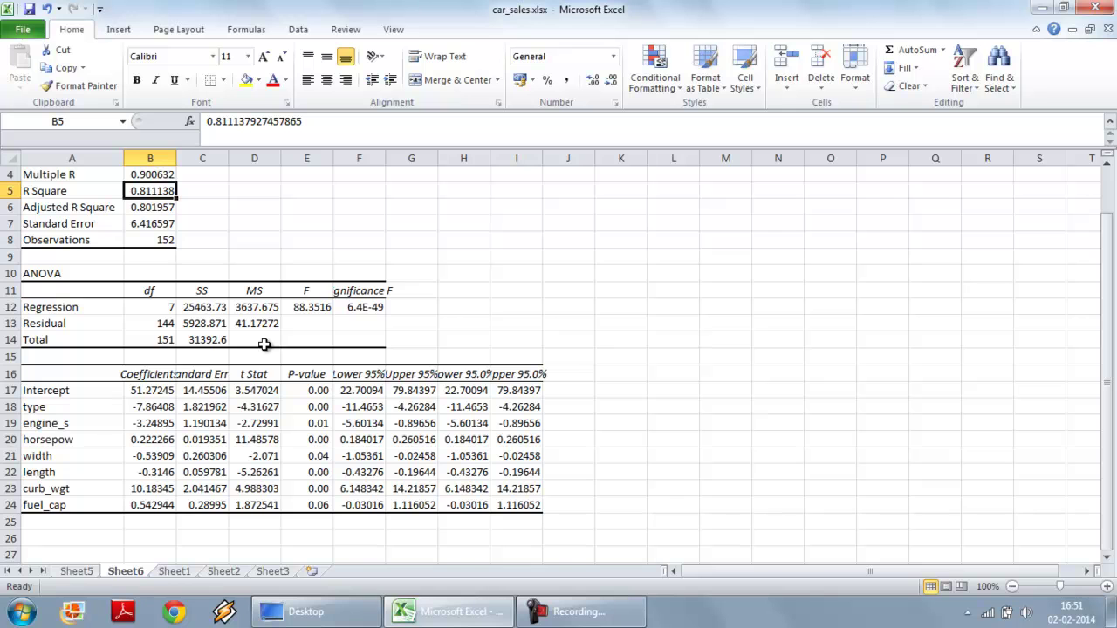
scroll(329, 376, up, 1)
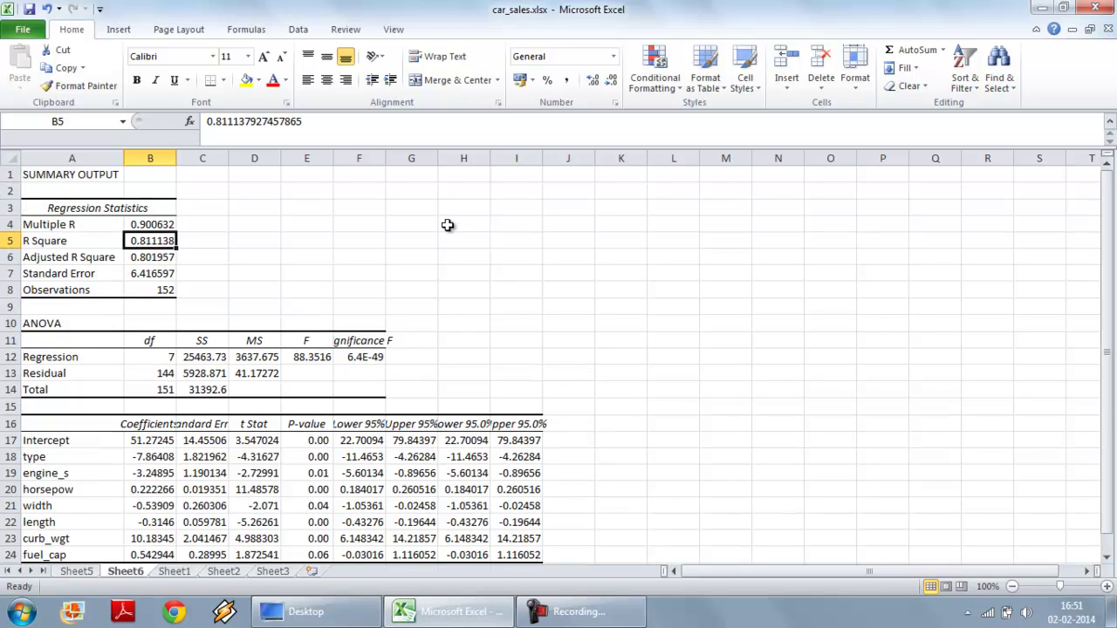
scroll(405, 384, down, 1)
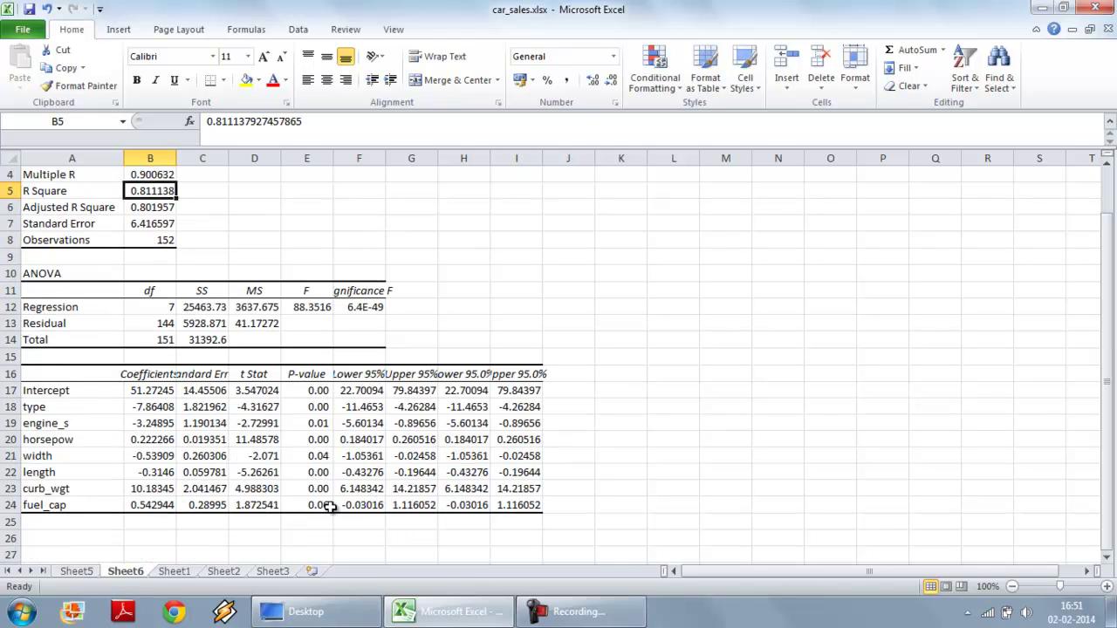
click(320, 506)
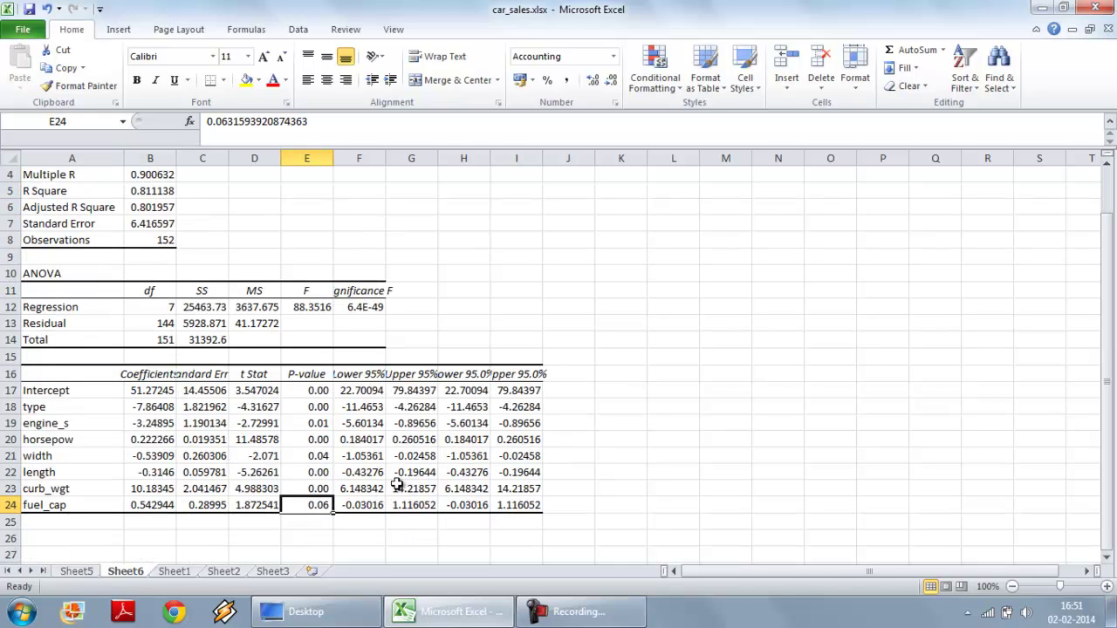
click(310, 455)
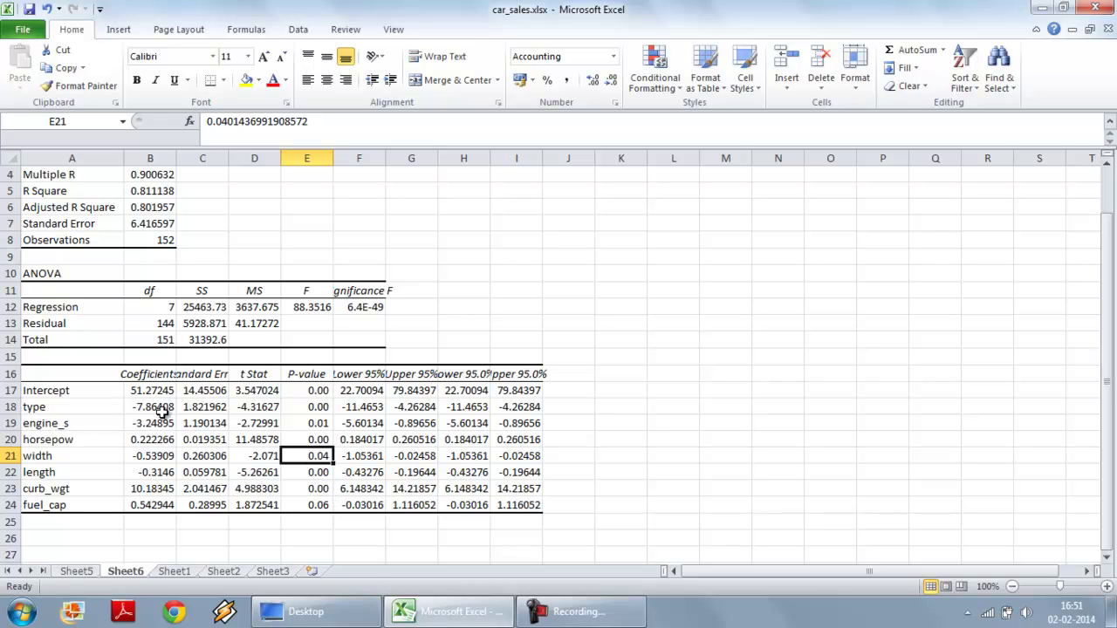
Review the reduced model's coefficients in column B, from Intercept through fuel_cap, starting with the intercept and type
drag(150, 390, 144, 514)
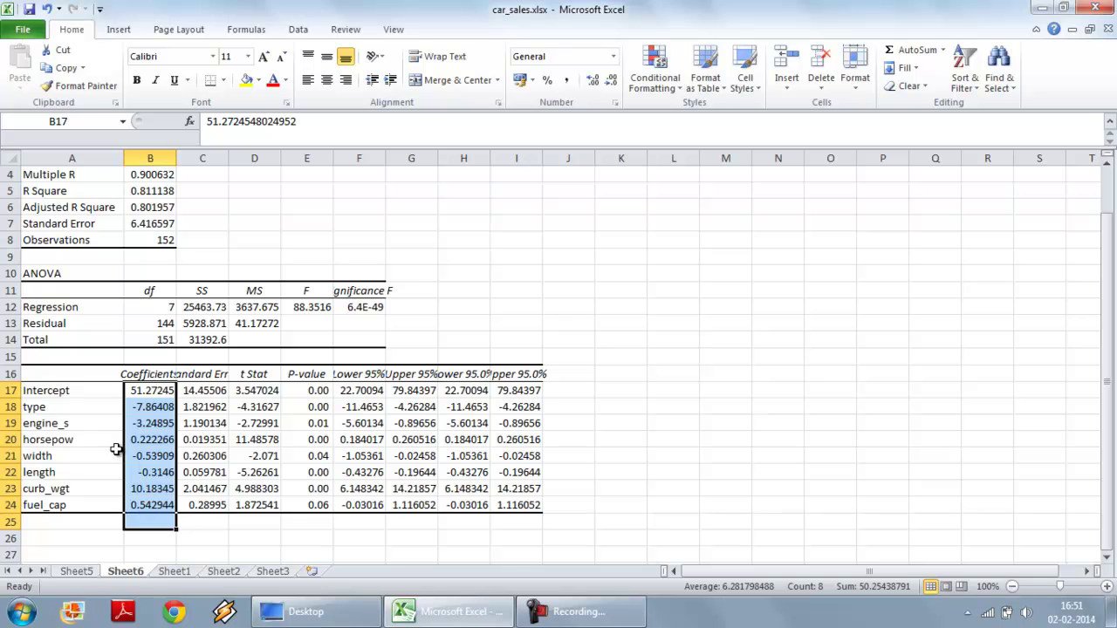
click(140, 390)
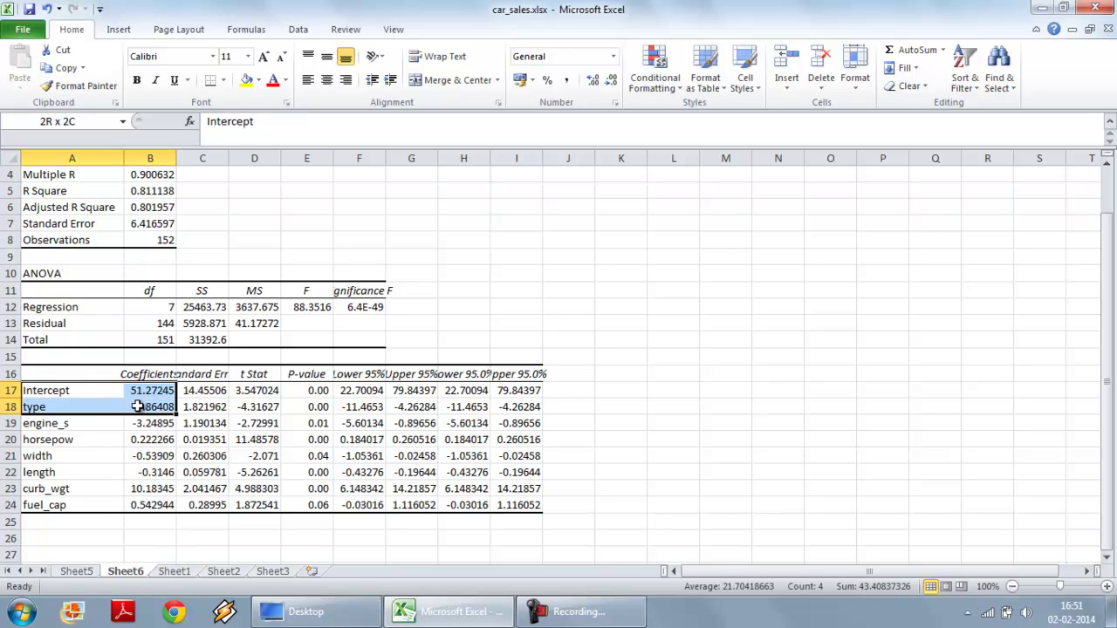